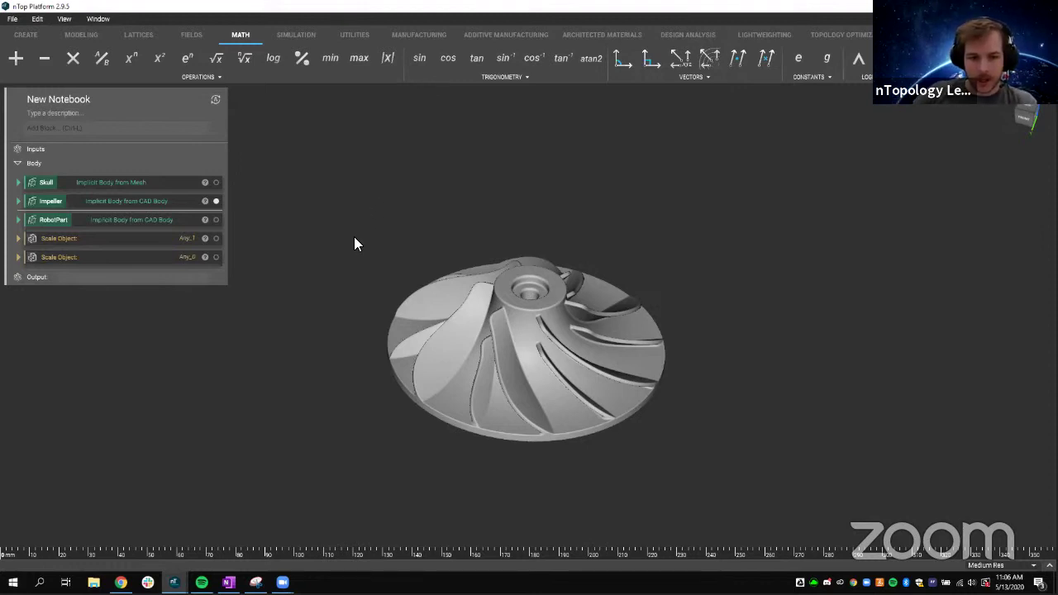
right_drag(362, 237, 367, 250)
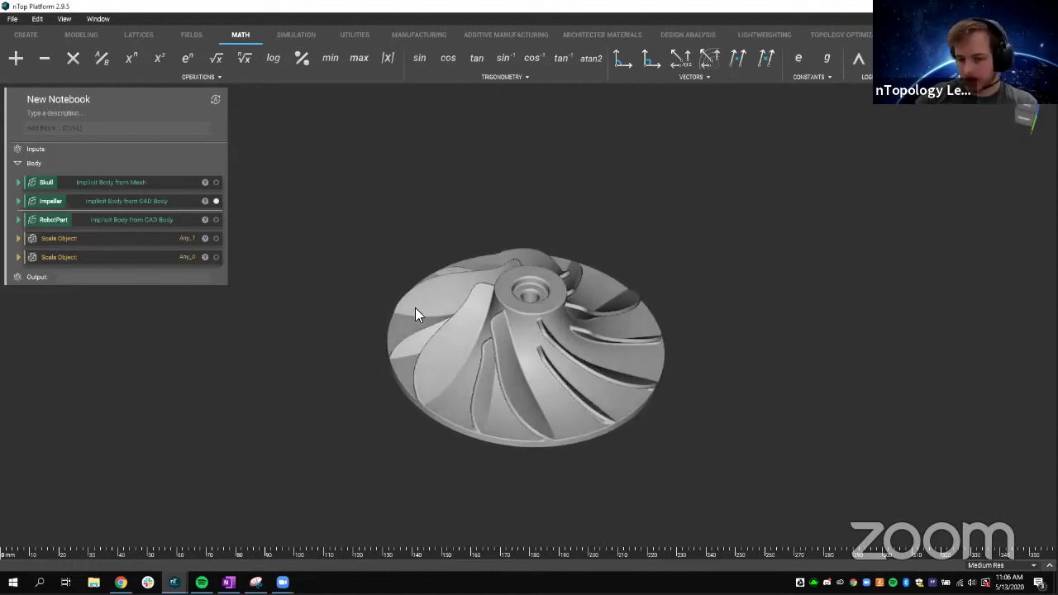
right_drag(333, 313, 339, 329)
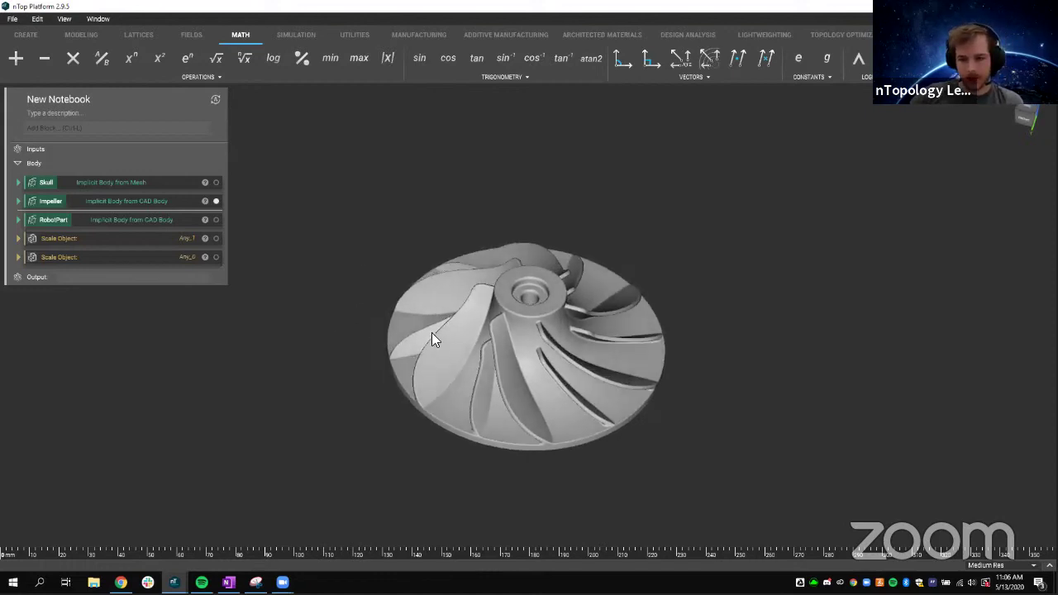
scroll(392, 293, up, 1)
scroll(392, 293, down, 1)
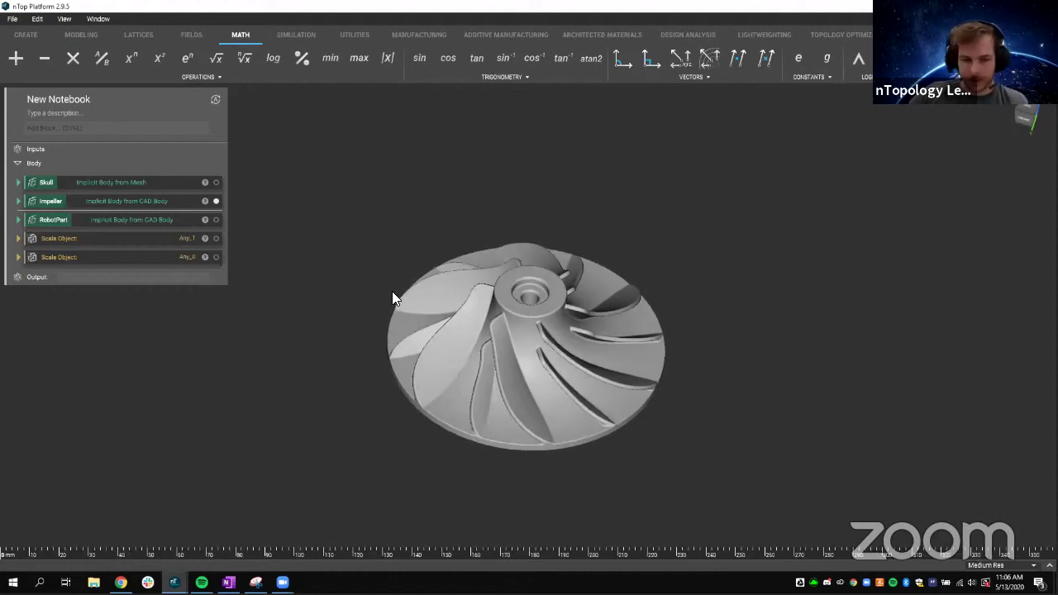
mouse_move(393, 293)
right_down()
mouse_move(406, 361)
mouse_move(389, 265)
mouse_move(403, 310)
right_up()
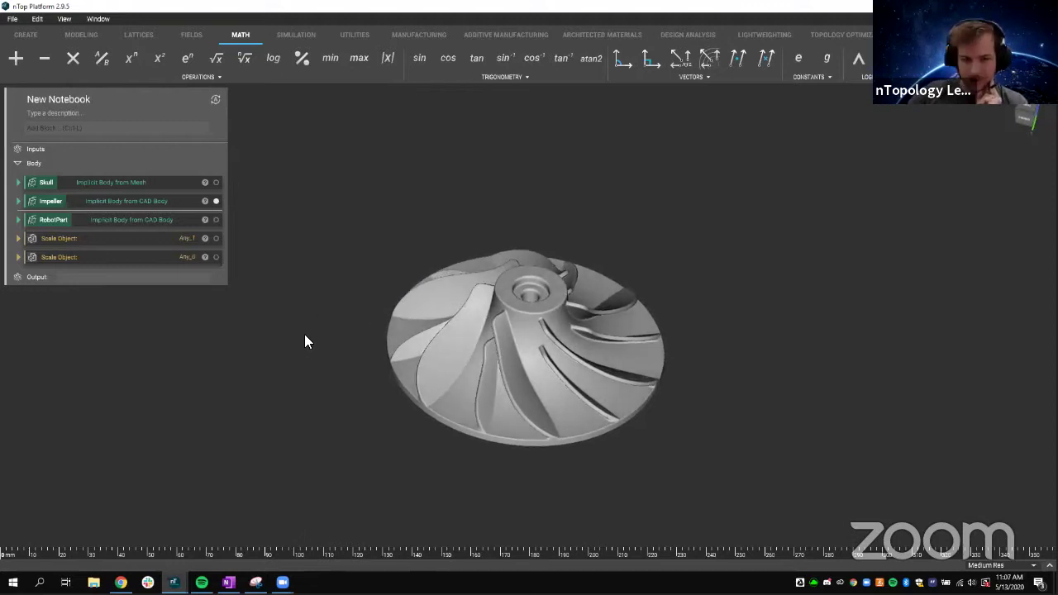
mouse_move(317, 381)
right_down()
mouse_move(314, 392)
mouse_move(312, 369)
mouse_move(333, 410)
right_up()
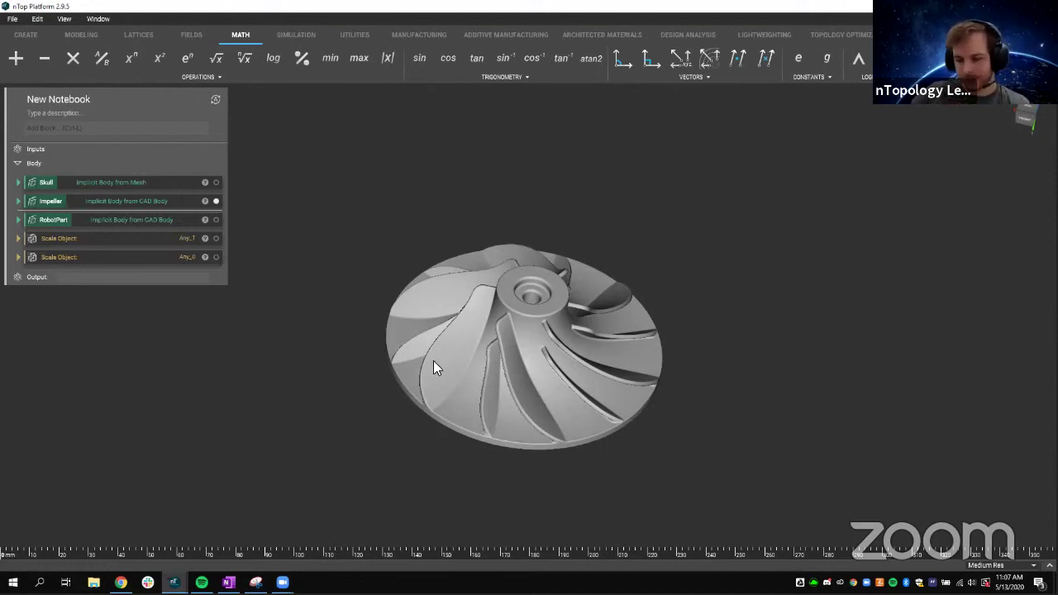
right_drag(433, 361, 413, 336)
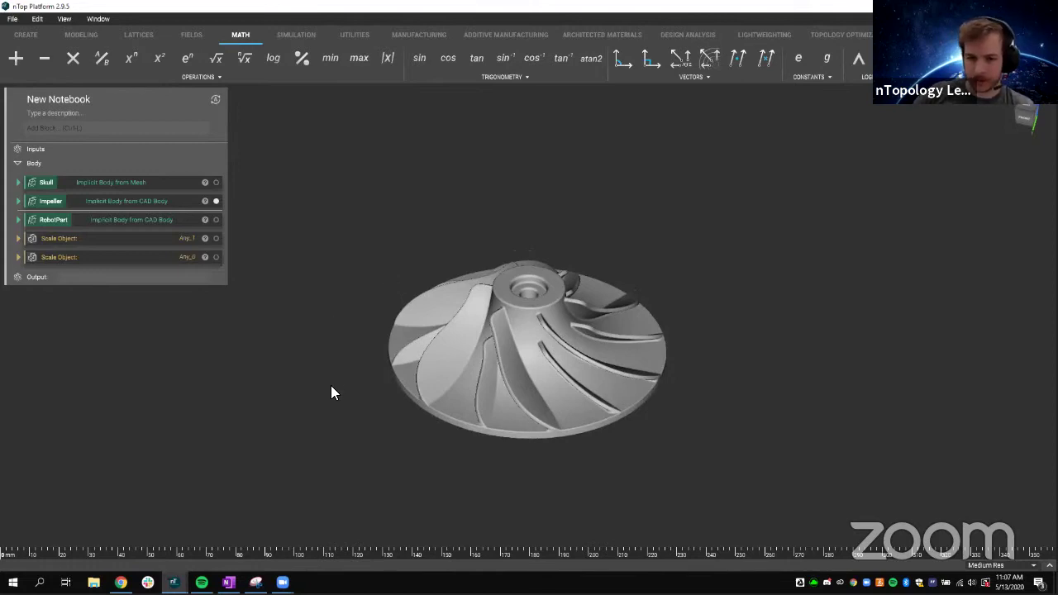
right_drag(337, 273, 295, 227)
Step: Add a Shell block to the notebook with the Impeller as its body and a thickness of 1 mm
click(187, 128)
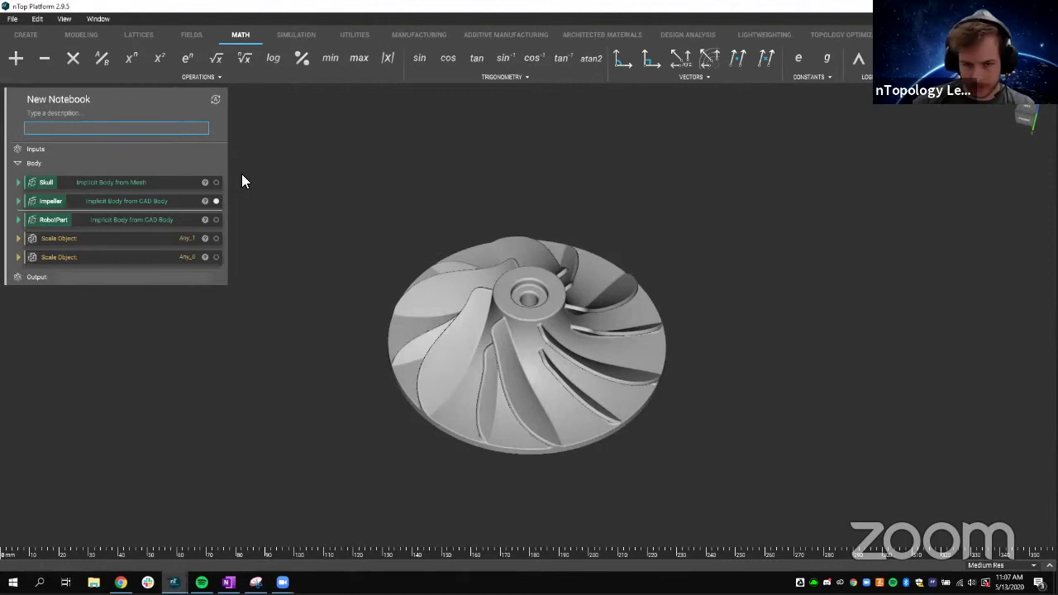
mouse_move(446, 286)
right_down()
mouse_move(453, 201)
mouse_move(456, 286)
mouse_move(439, 280)
right_up()
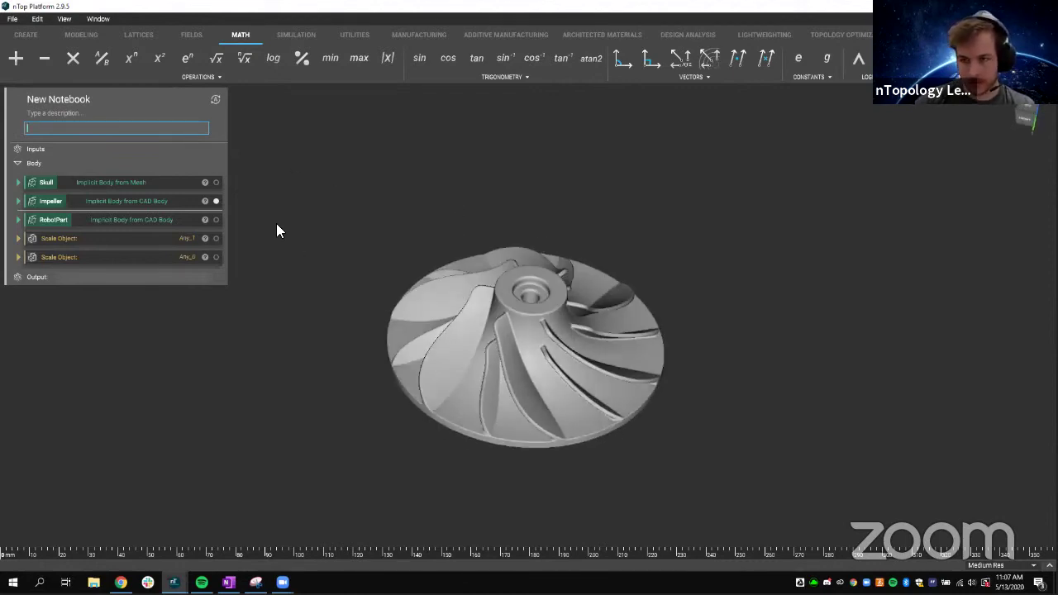
text(shell)
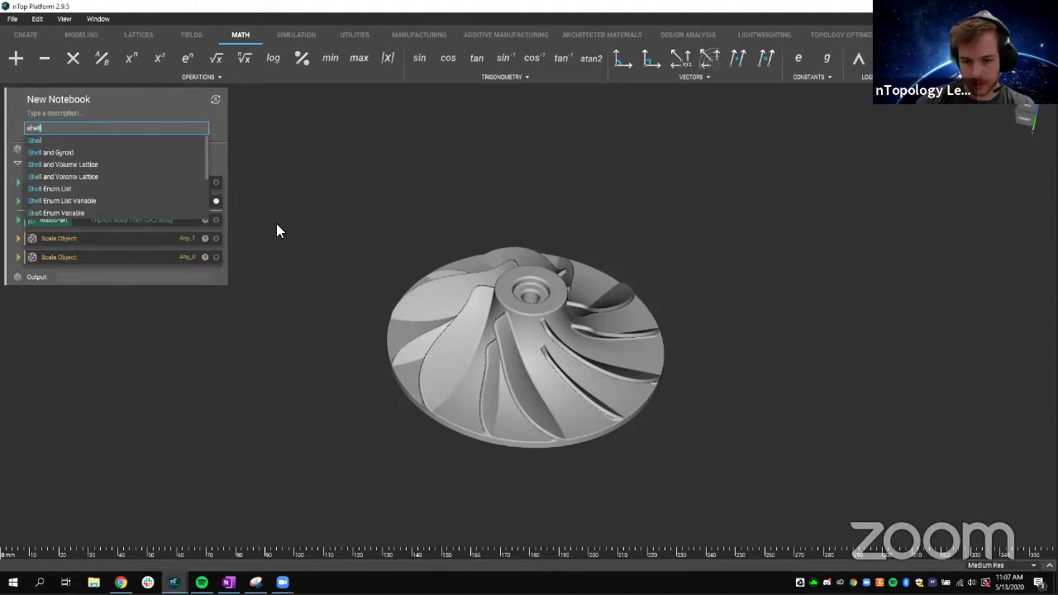
key(Return)
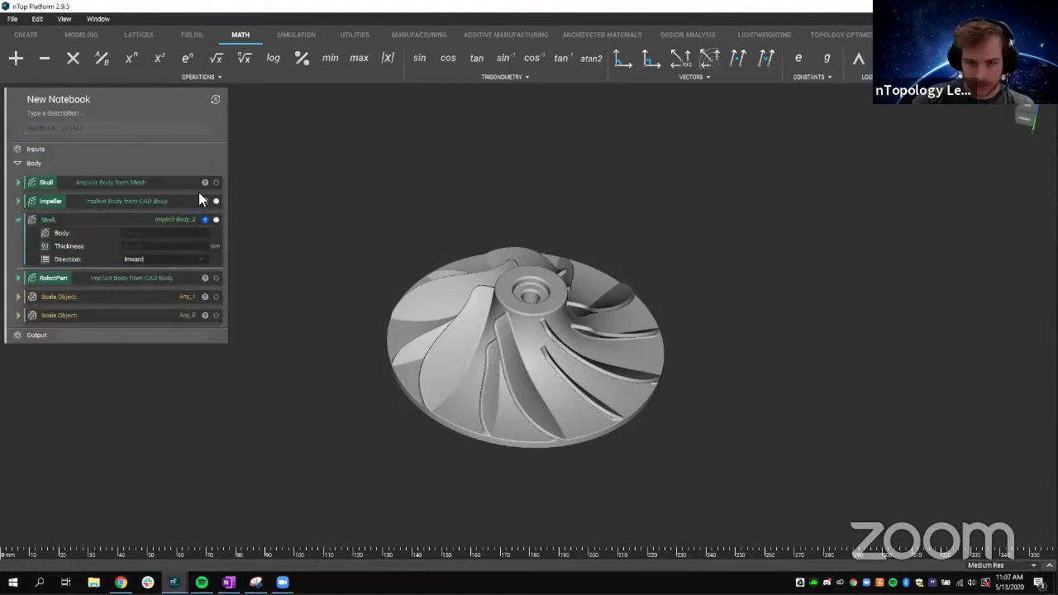
drag(152, 205, 166, 239)
click(165, 247)
text(1)
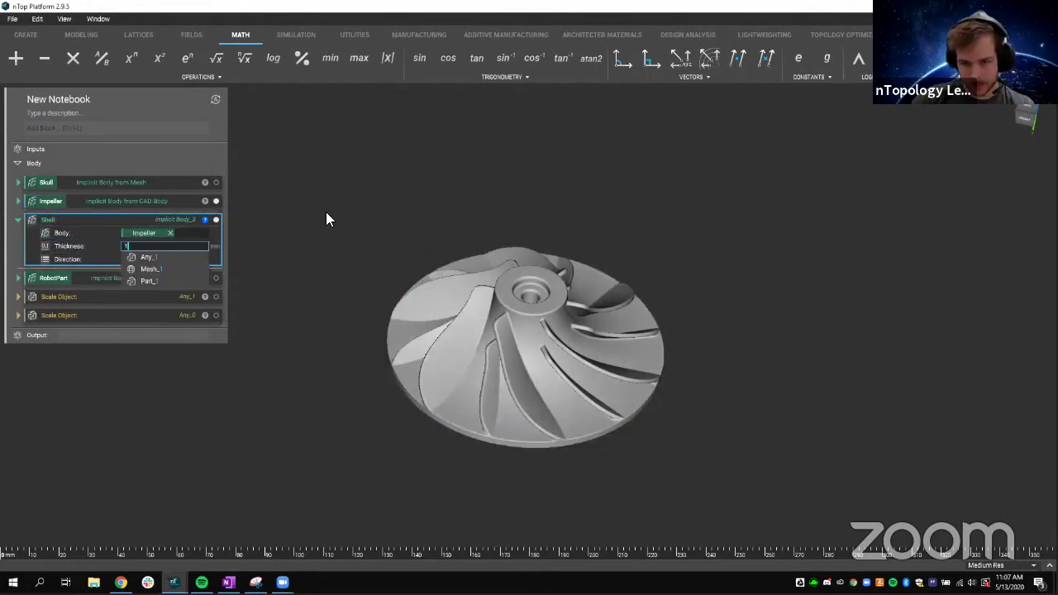
click(327, 209)
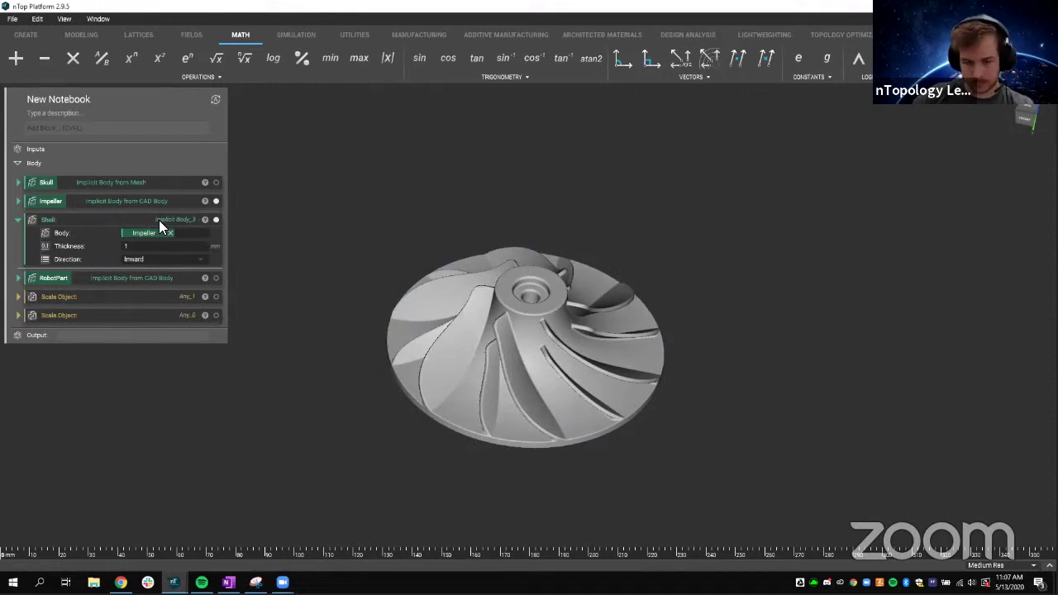
Step: Show only the impeller shell and section it with a cutting plane whose normal is 0, 1, 0
click(159, 220)
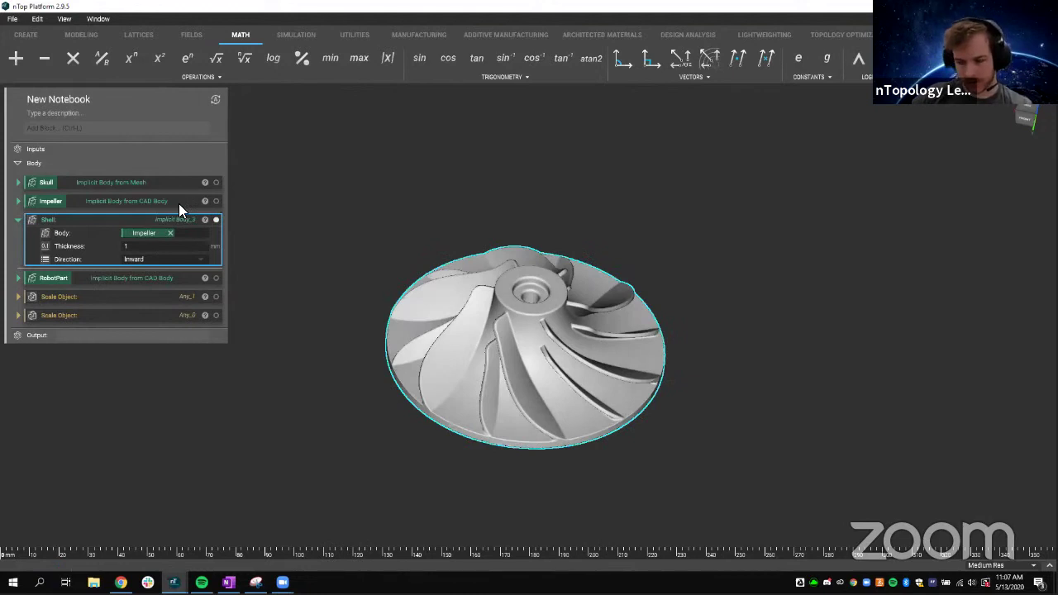
key(x)
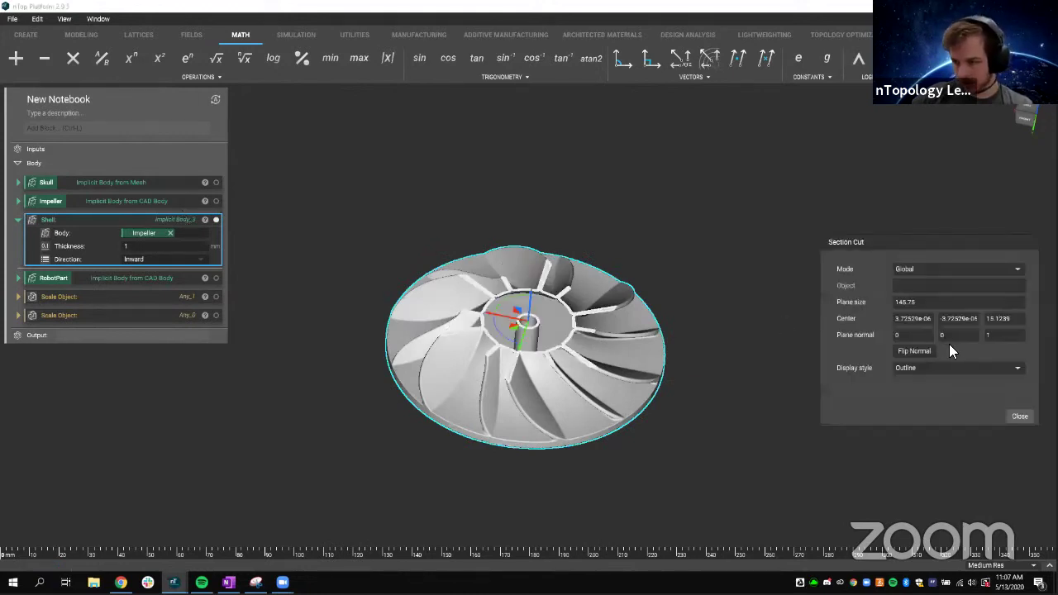
double_click(957, 337)
text(1)
double_click(1000, 337)
text(0)
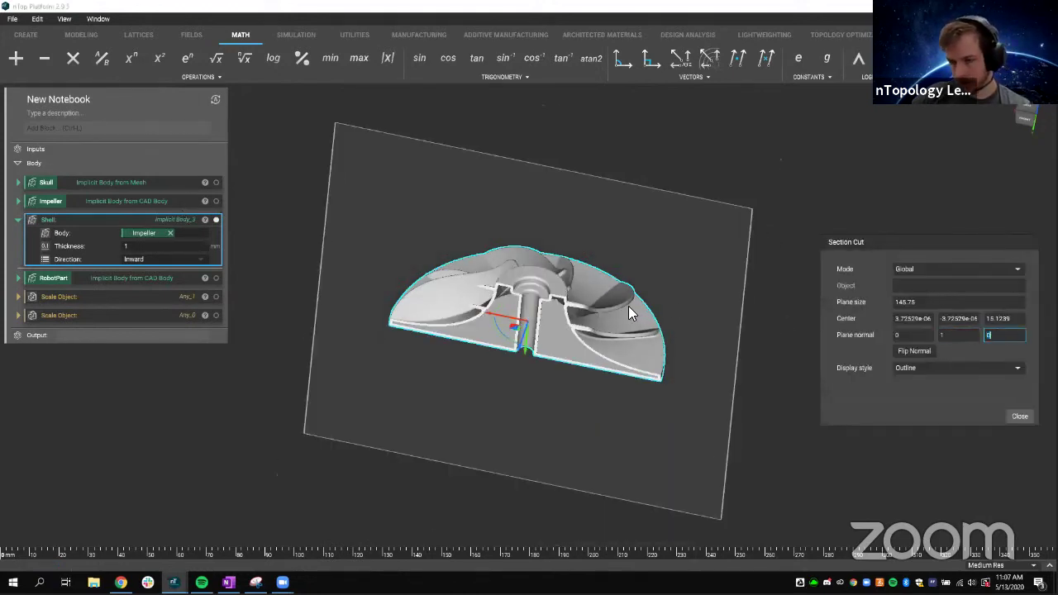
Step: Reposition the section plane to inspect the impeller's hollow interior and walls, and close the section cut
right_drag(629, 306, 610, 258)
drag(521, 342, 553, 299)
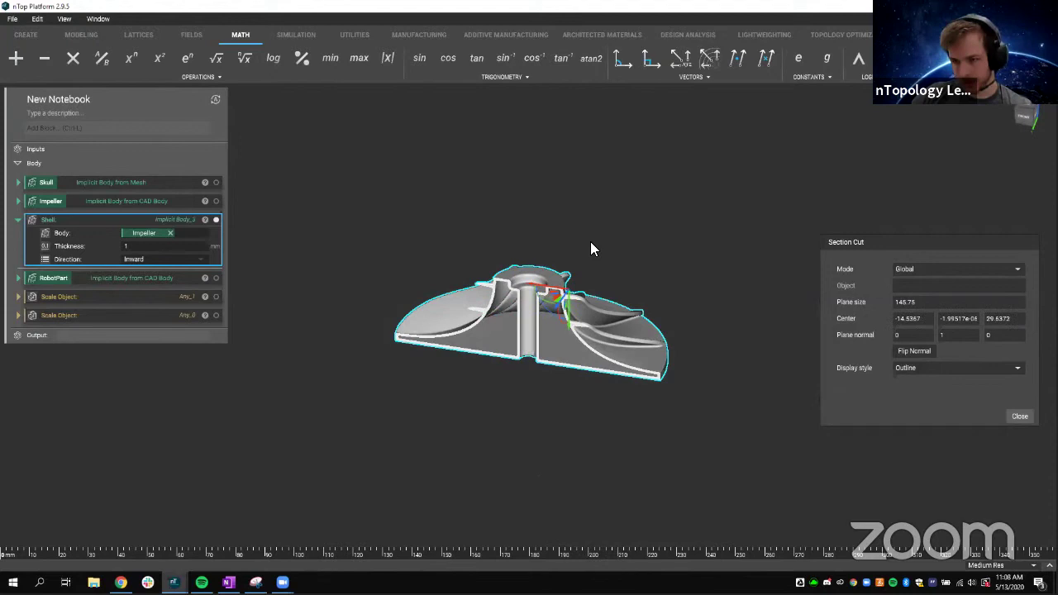
right_drag(590, 243, 566, 297)
drag(559, 296, 612, 301)
scroll(564, 313, up, 2)
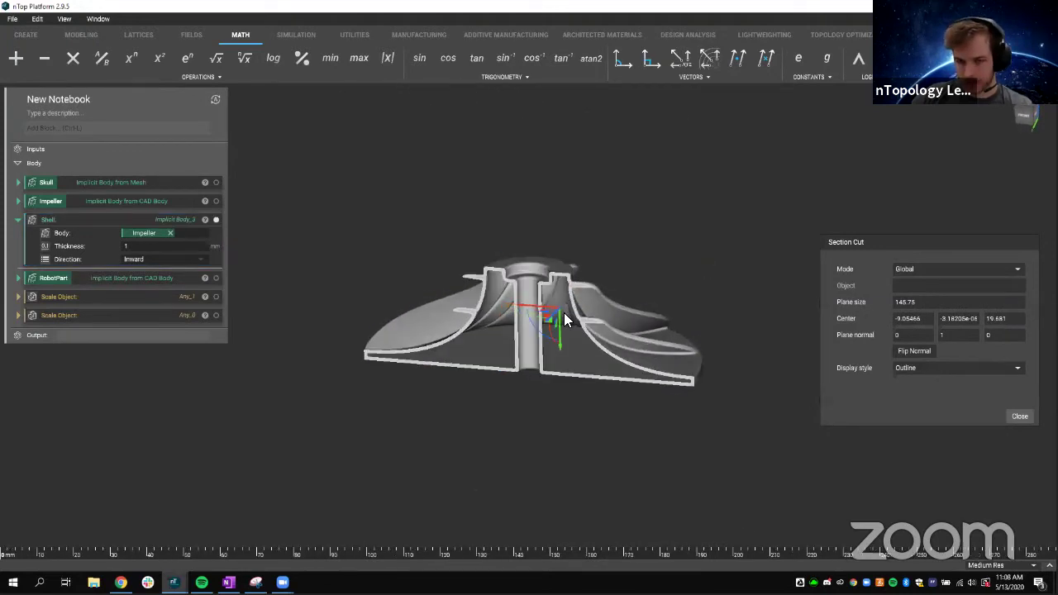
scroll(564, 312, down, 1)
right_drag(481, 247, 488, 211)
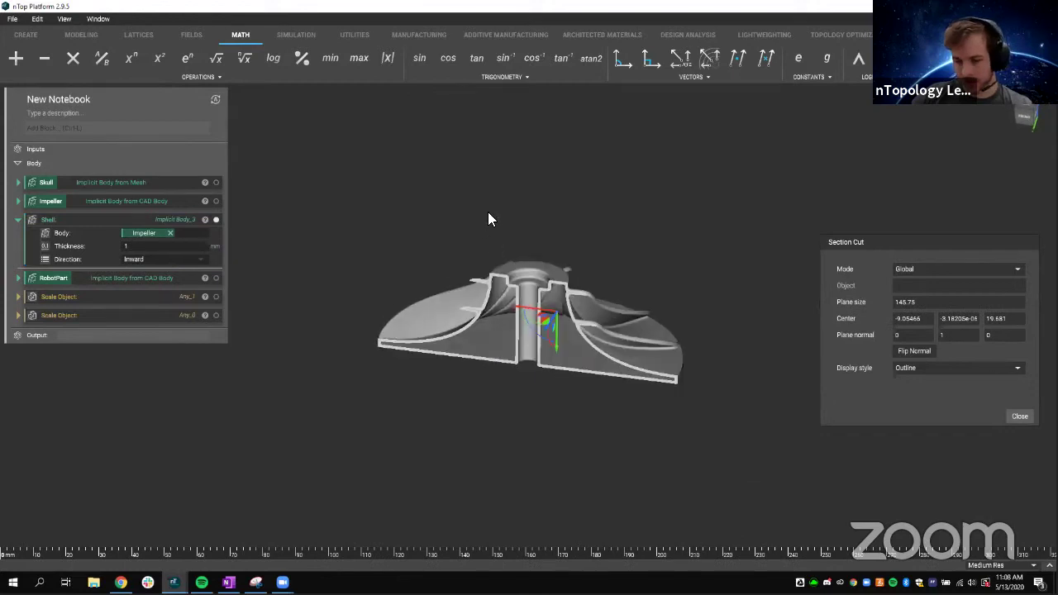
drag(488, 219, 475, 239)
click(1019, 415)
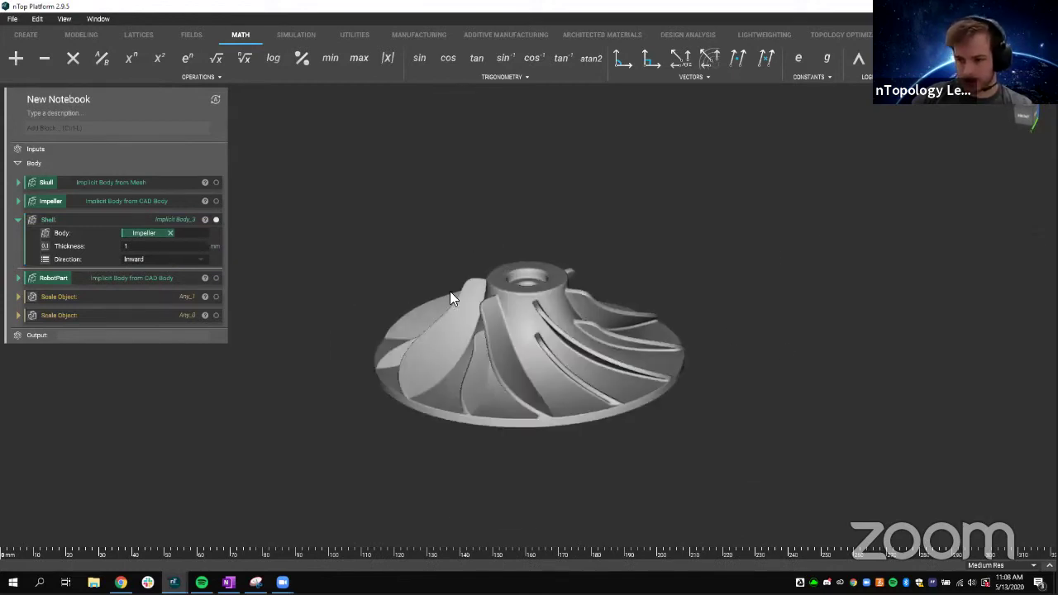
Step: Replace the Impeller with the Skull as the body of the Shell block
drag(320, 234, 315, 240)
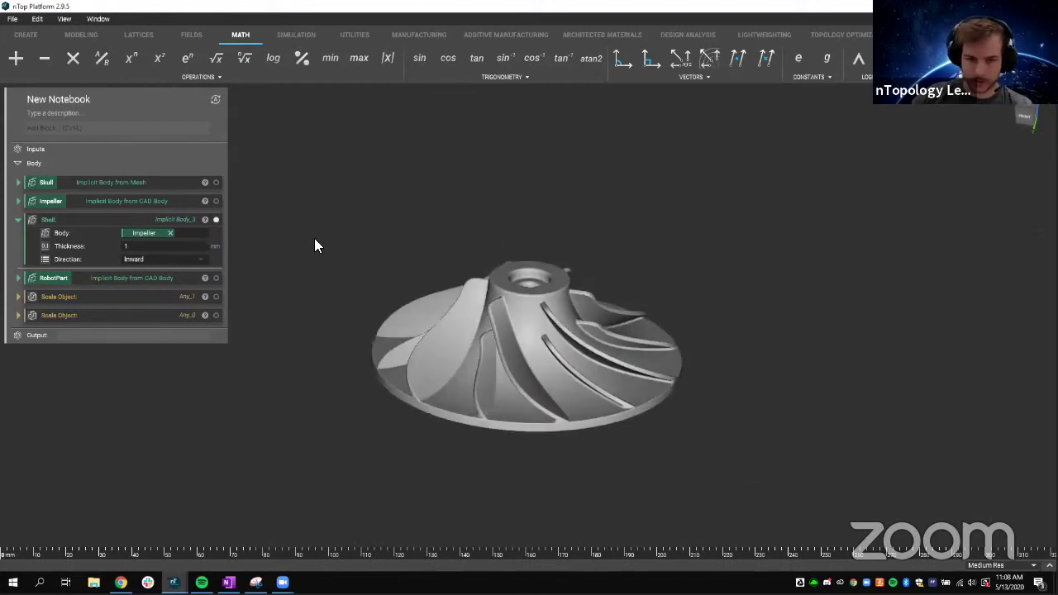
click(170, 233)
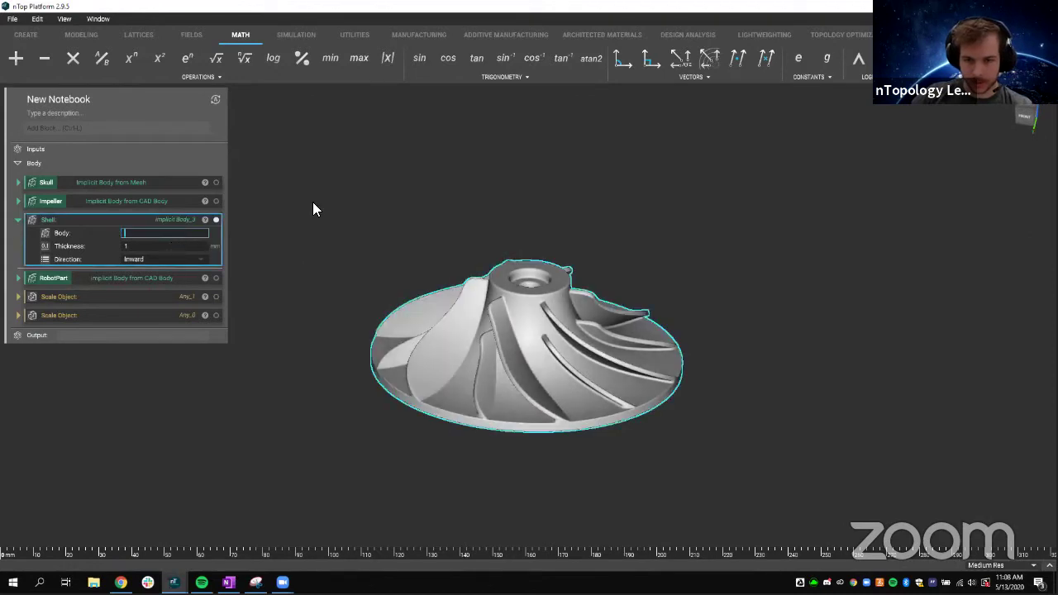
click(216, 183)
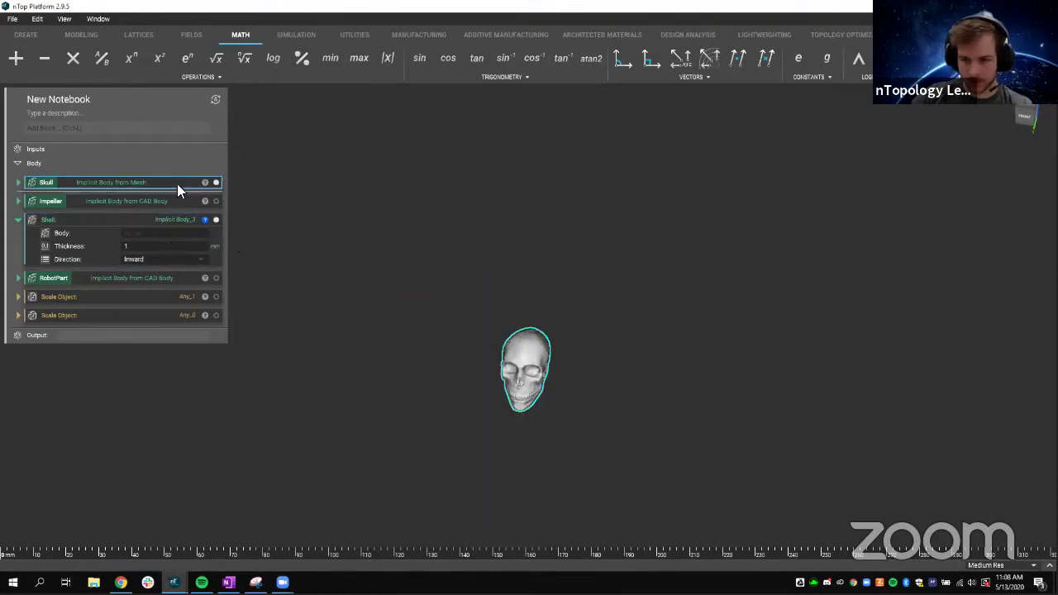
key(f)
mouse_move(408, 267)
right_down()
mouse_move(371, 260)
mouse_move(393, 263)
right_up()
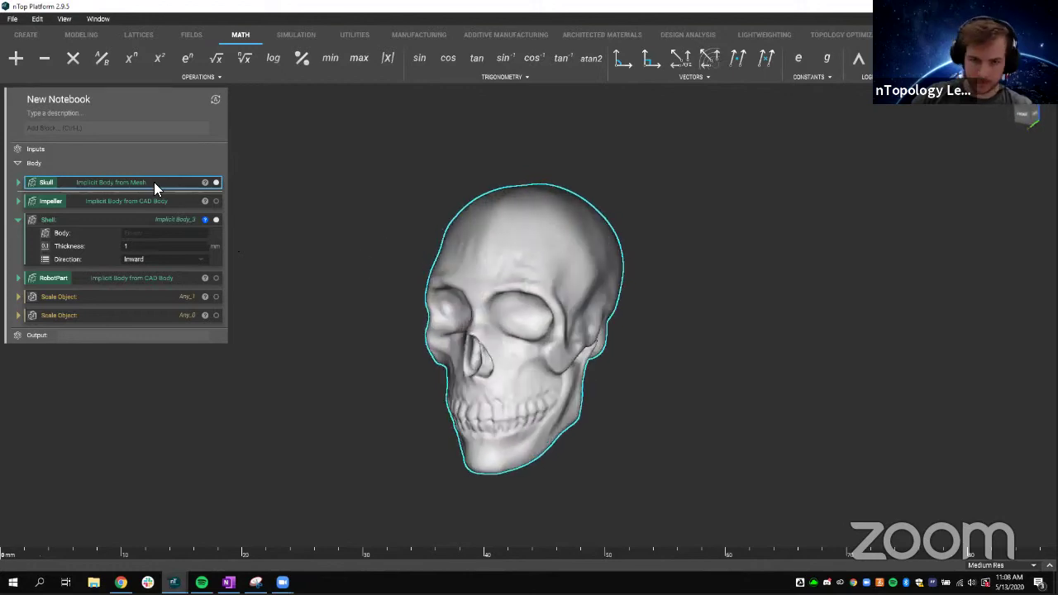
drag(154, 183, 186, 237)
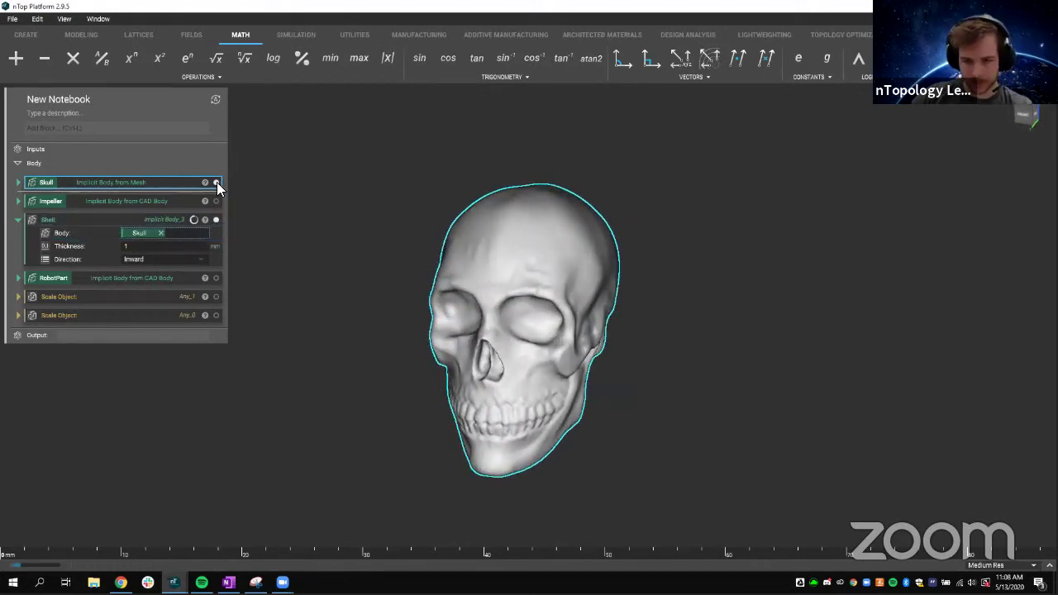
Step: Isolate the skull shell, raise and tilt a section plane through the cranium to inspect the wall, and close the section cut
click(172, 223)
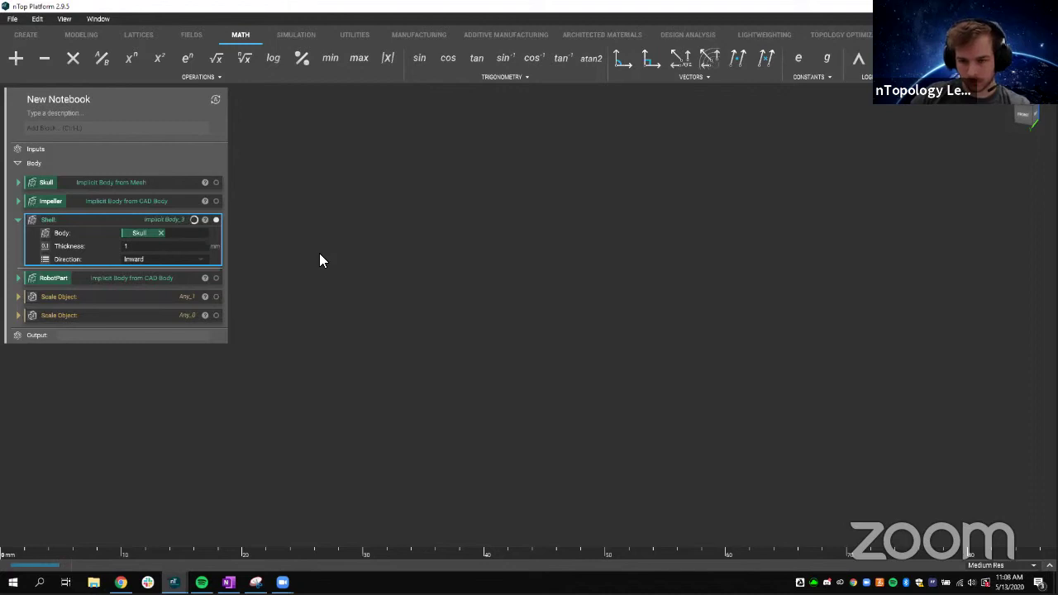
key(x)
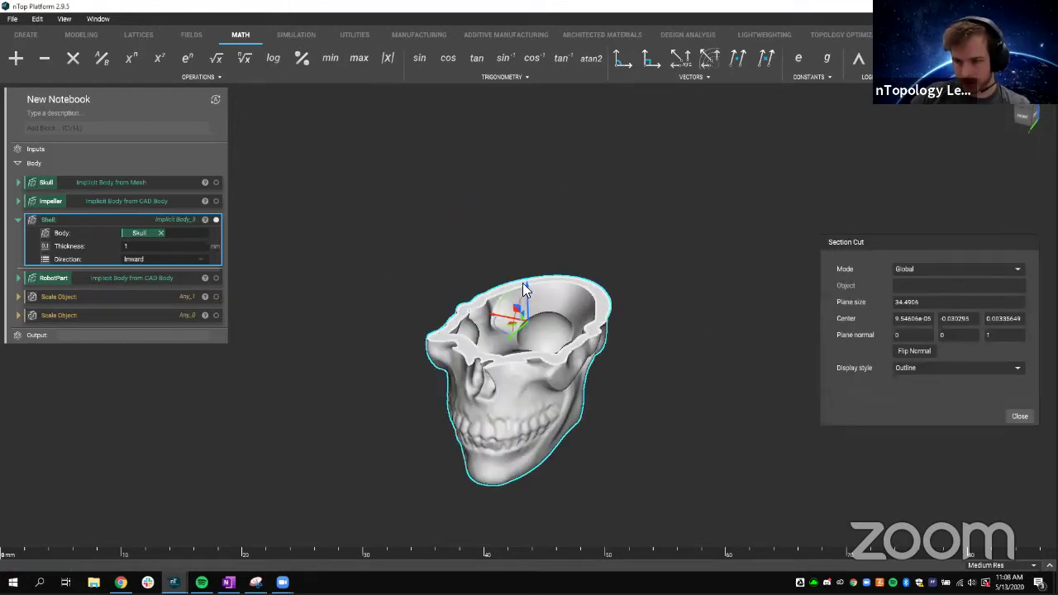
drag(523, 283, 478, 228)
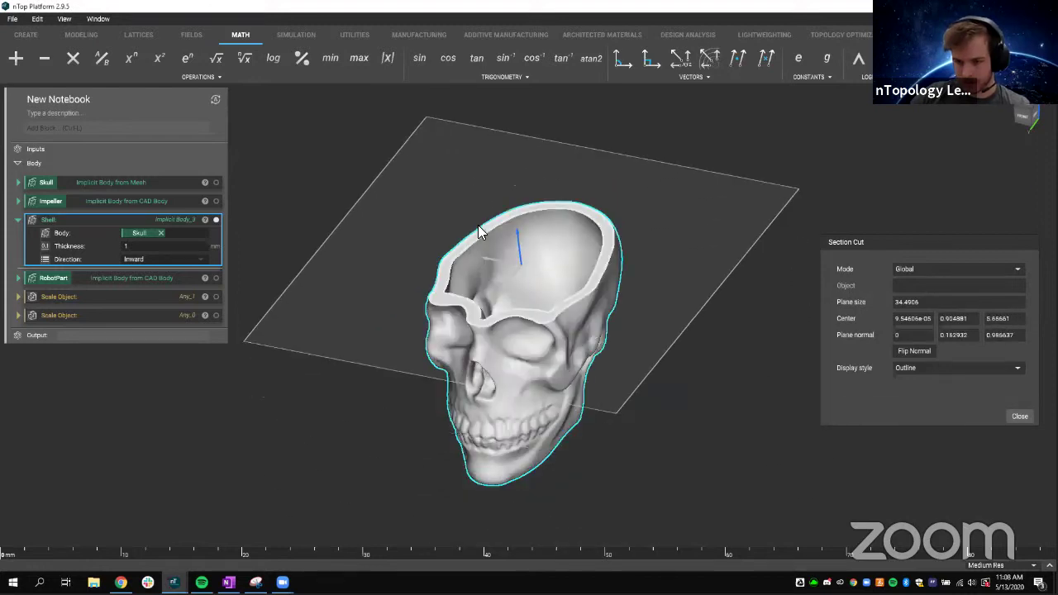
click(1020, 416)
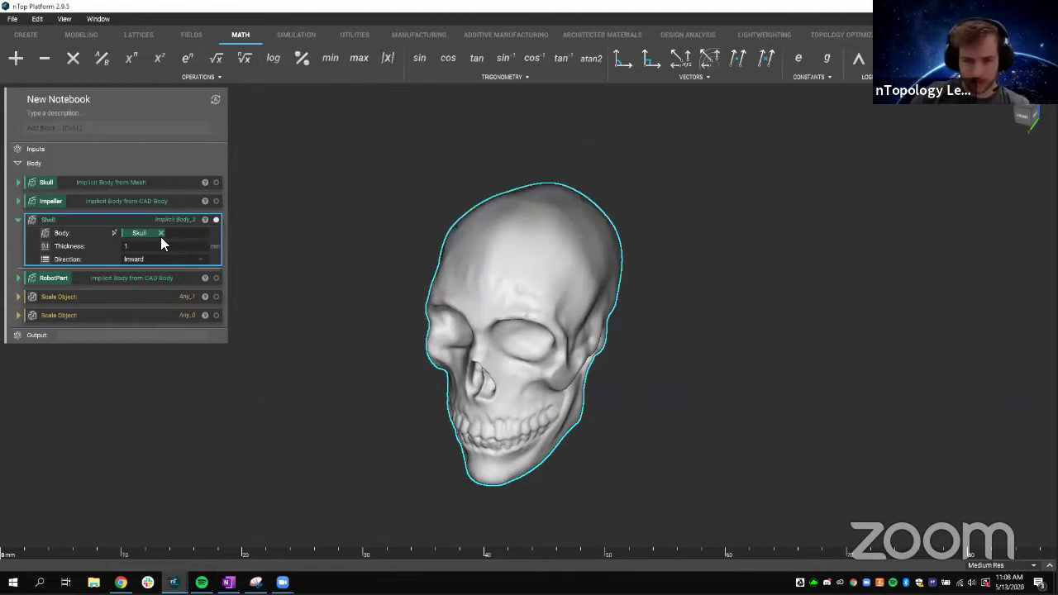
Step: Display the RobotPart and use it instead of the Skull as the body of the Shell block
click(216, 220)
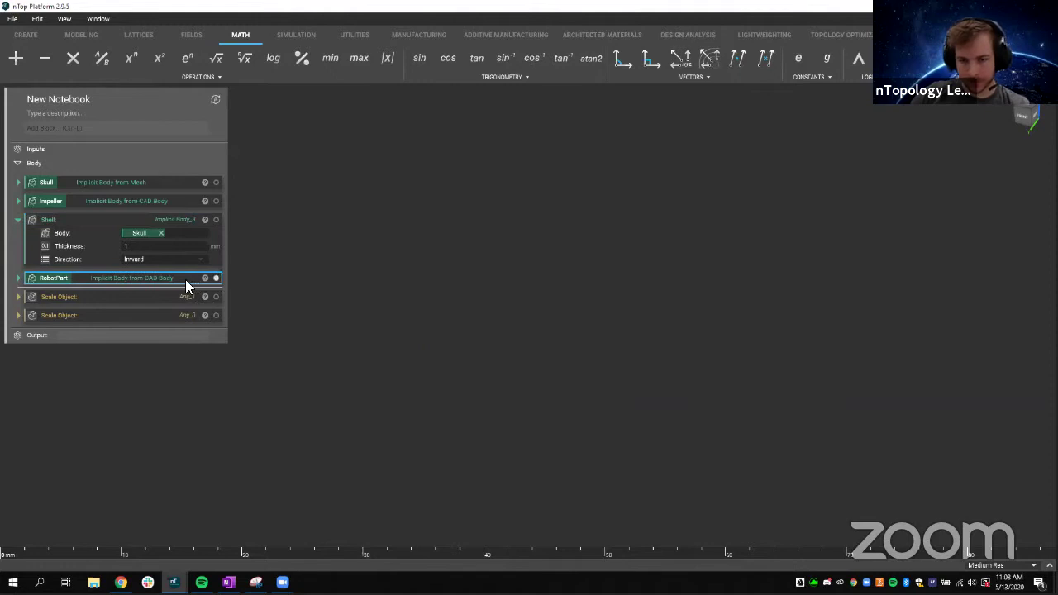
middle_drag(472, 303, 403, 266)
right_drag(405, 275, 321, 268)
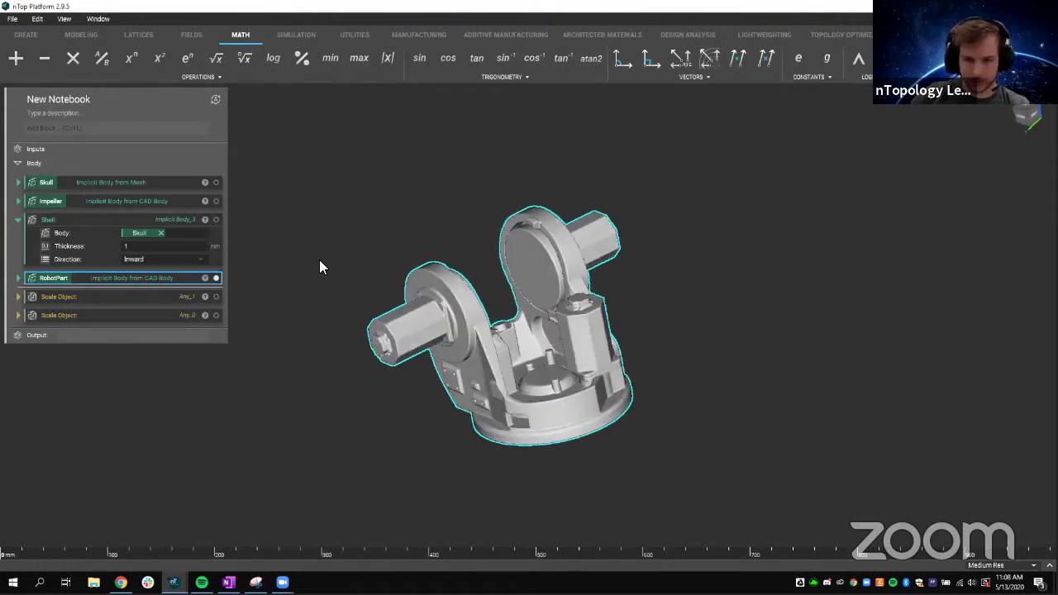
click(161, 233)
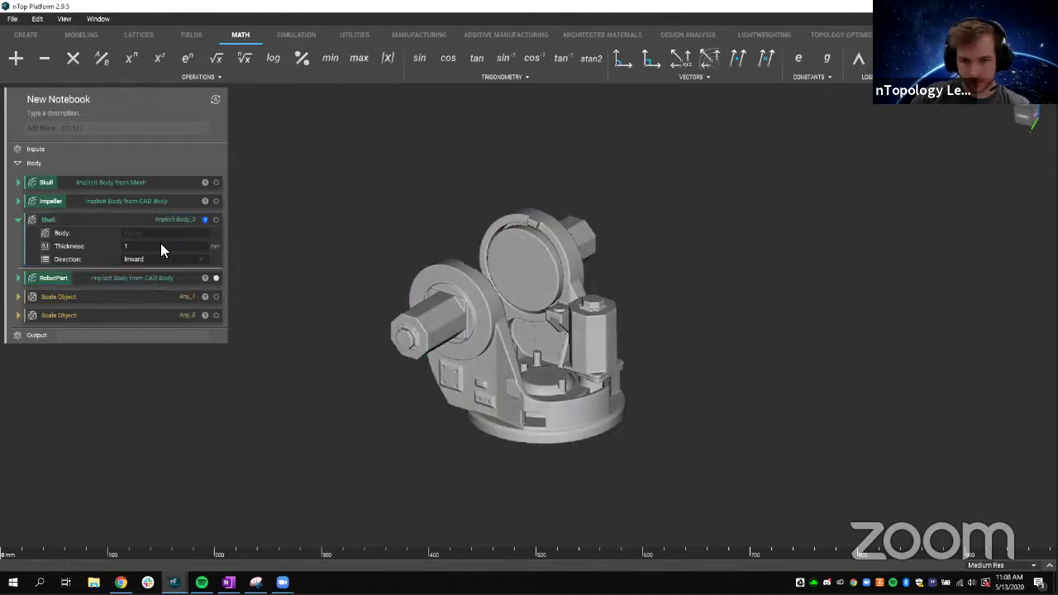
drag(145, 278, 162, 233)
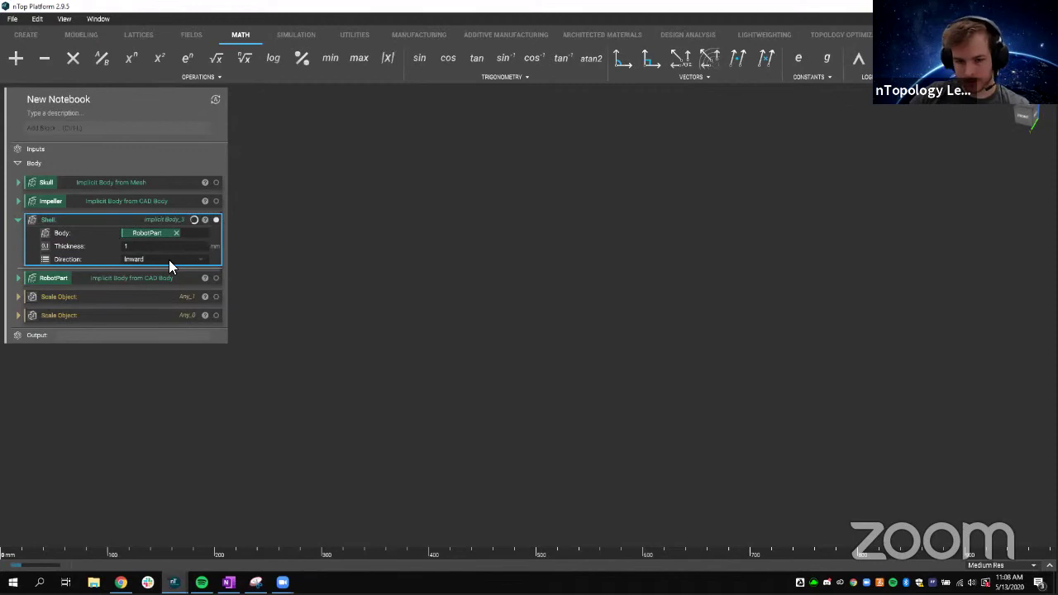
Step: Set the Shell block's thickness to 2.5 mm
click(145, 245)
text(3)
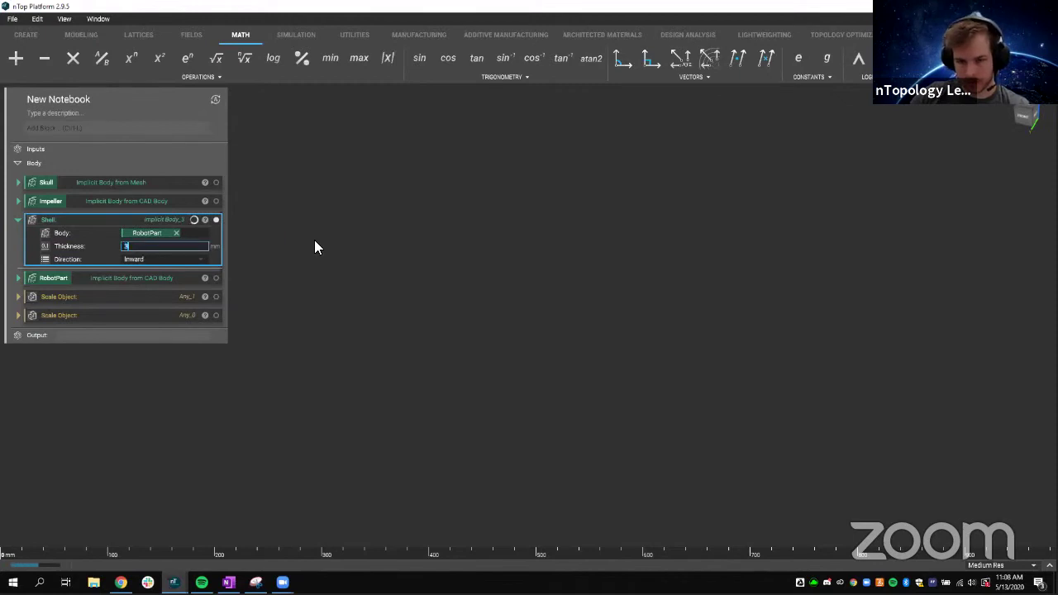
text(.5)
key(Return)
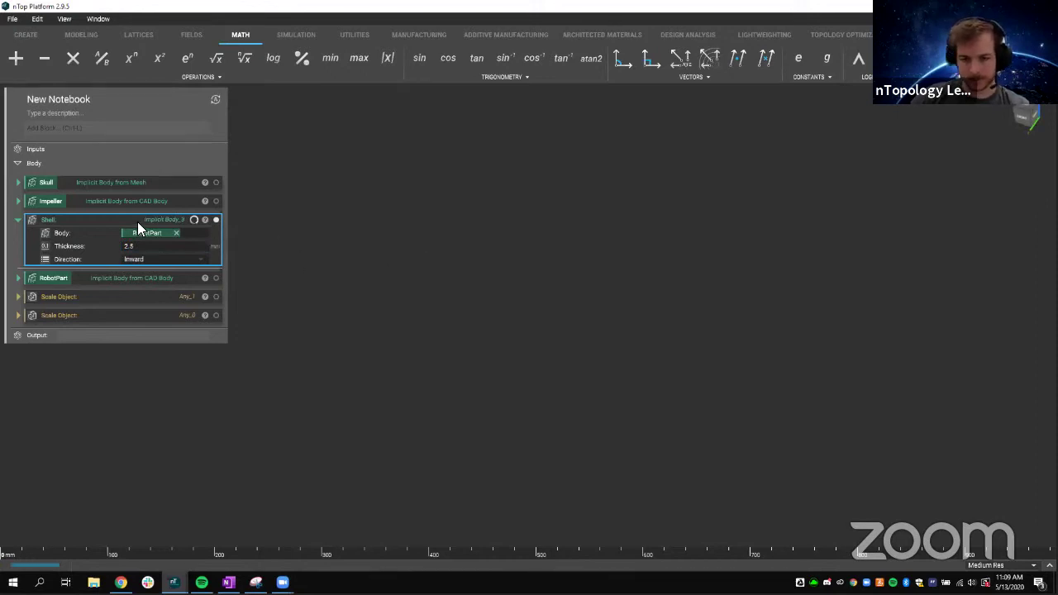
Step: Section the RobotPart shell, lower the horizontal plane to about Z 91 mm to inspect the base walls, and close the section cut
key(x)
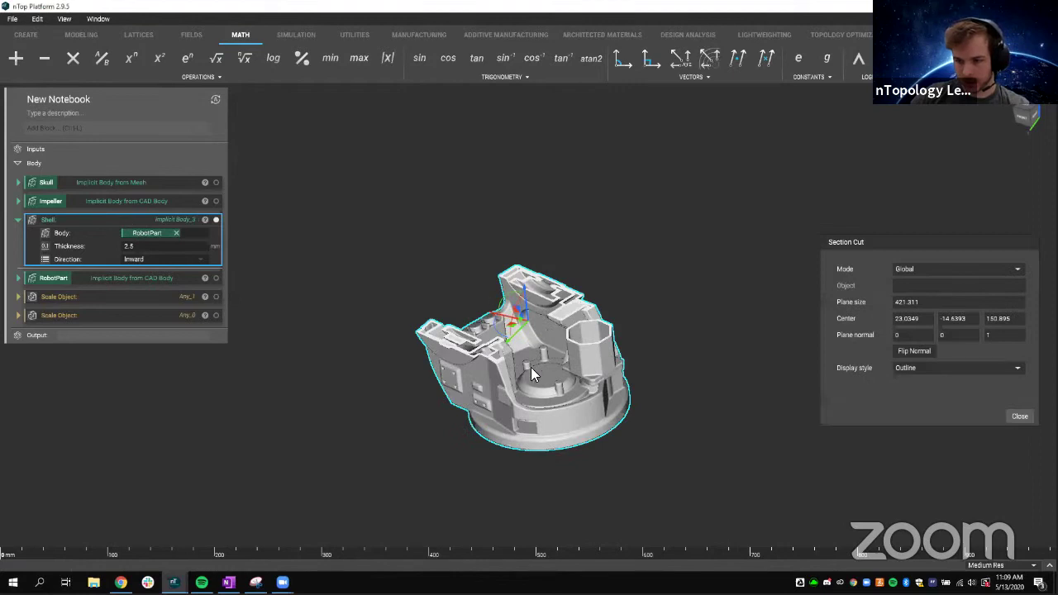
right_drag(532, 374, 530, 304)
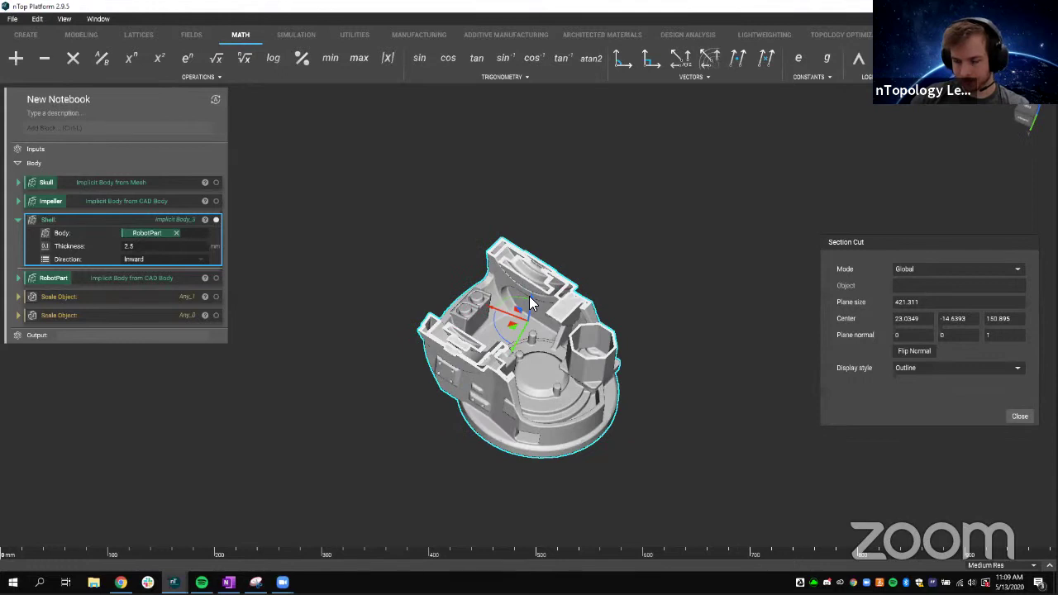
drag(530, 304, 534, 354)
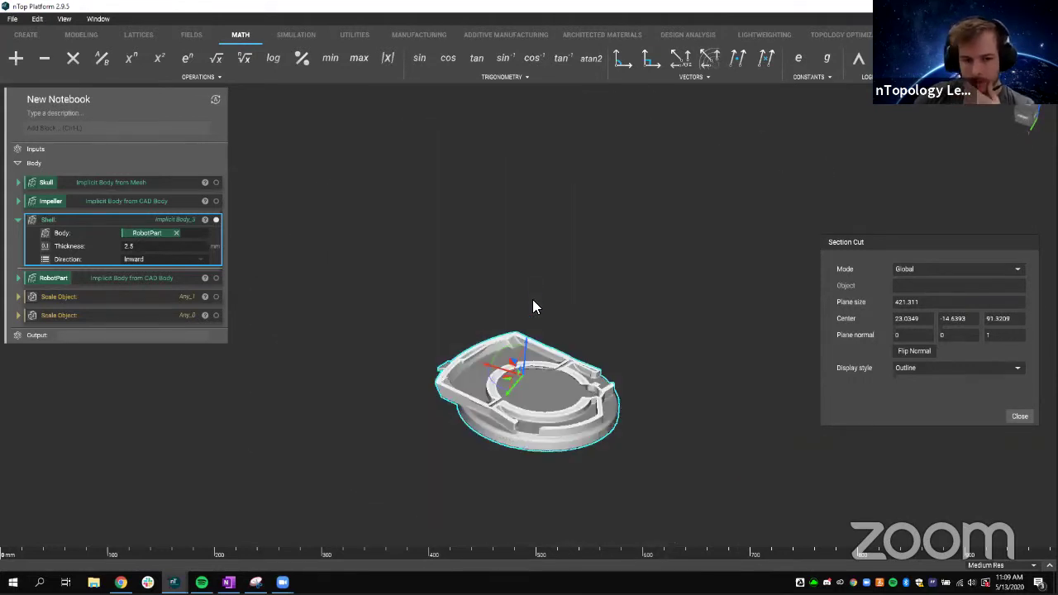
right_drag(532, 307, 524, 310)
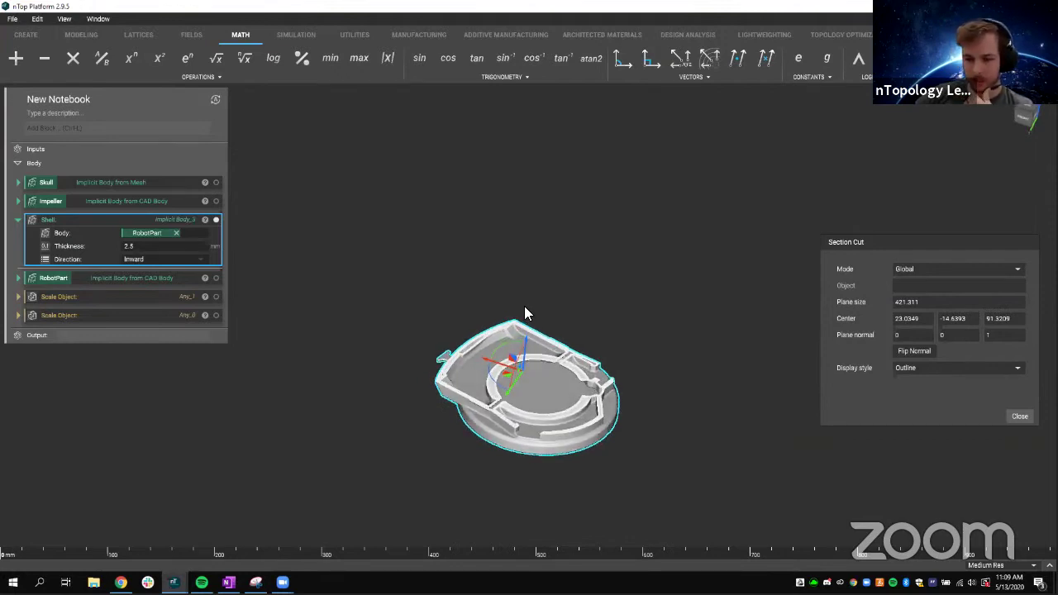
right_drag(525, 308, 525, 328)
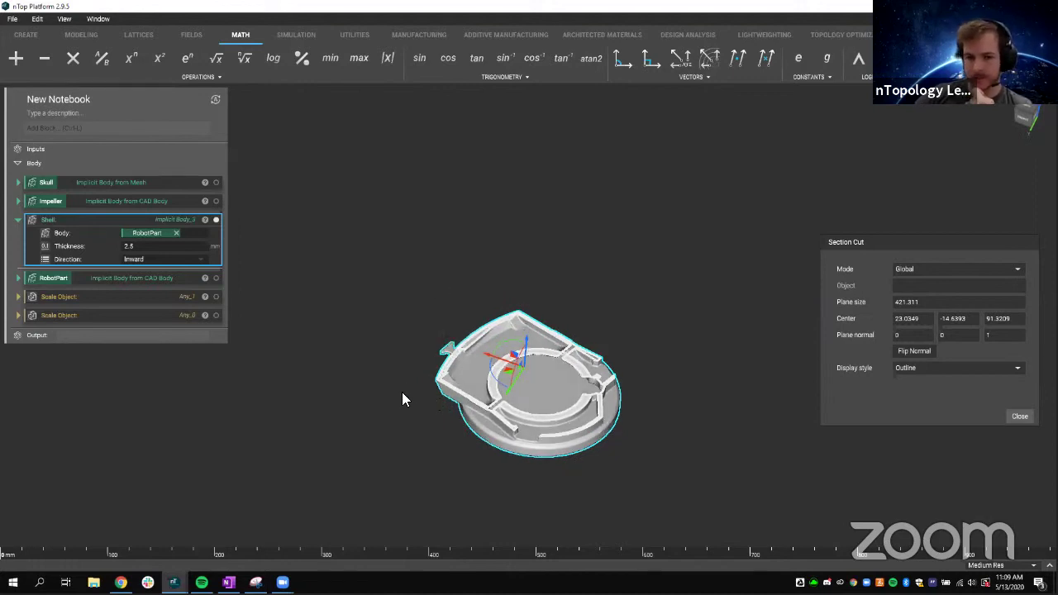
right_drag(403, 393, 399, 372)
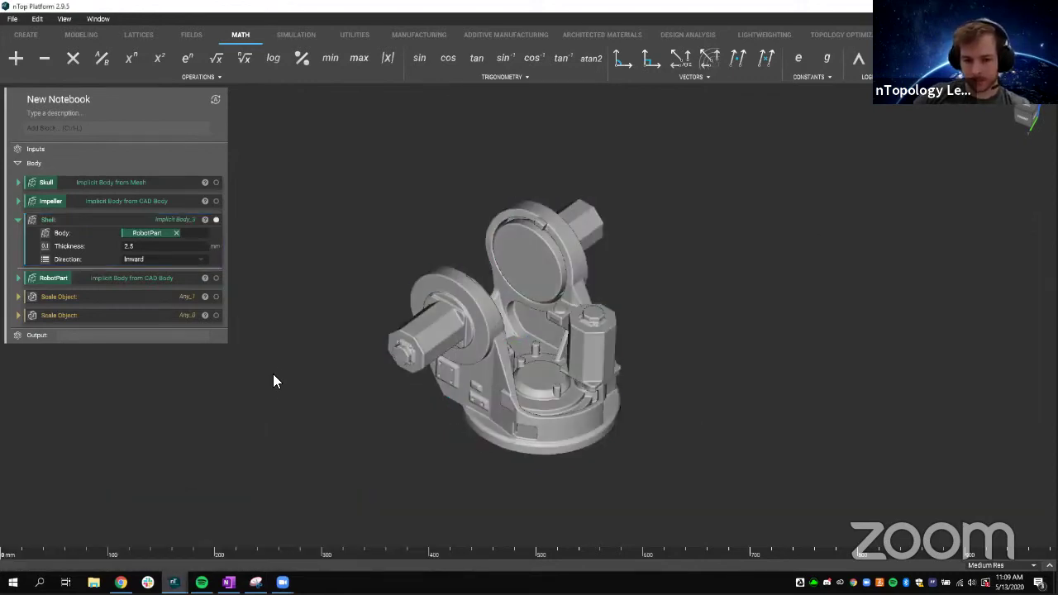
right_drag(294, 387, 294, 363)
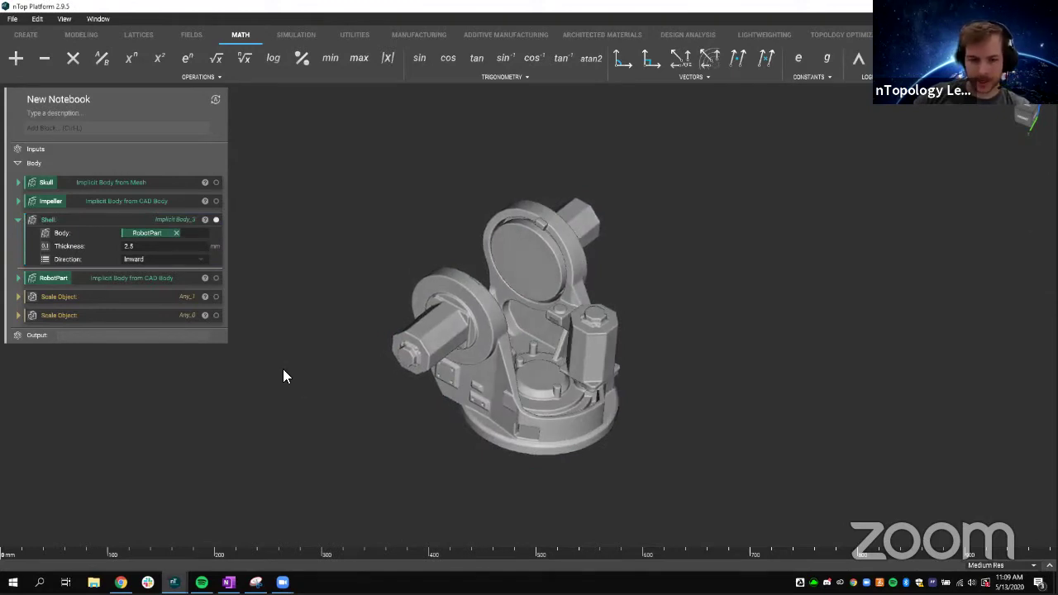
right_drag(283, 370, 281, 381)
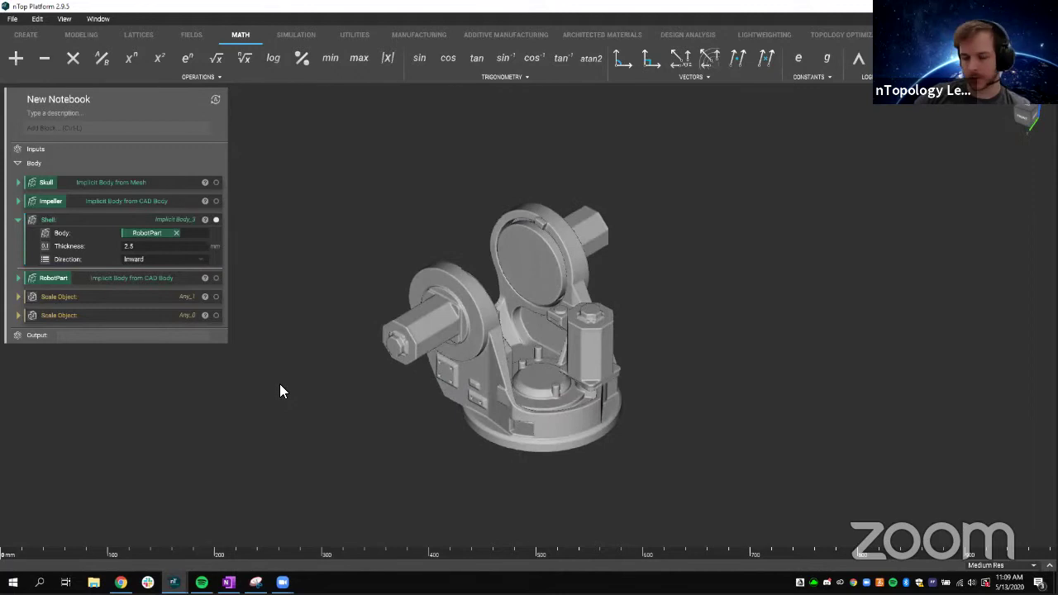
right_drag(279, 384, 253, 384)
Step: Switch to the D-BicycleCrank notebook and examine the crank model along with its loading and wall thickness inputs
mouse_move(174, 582)
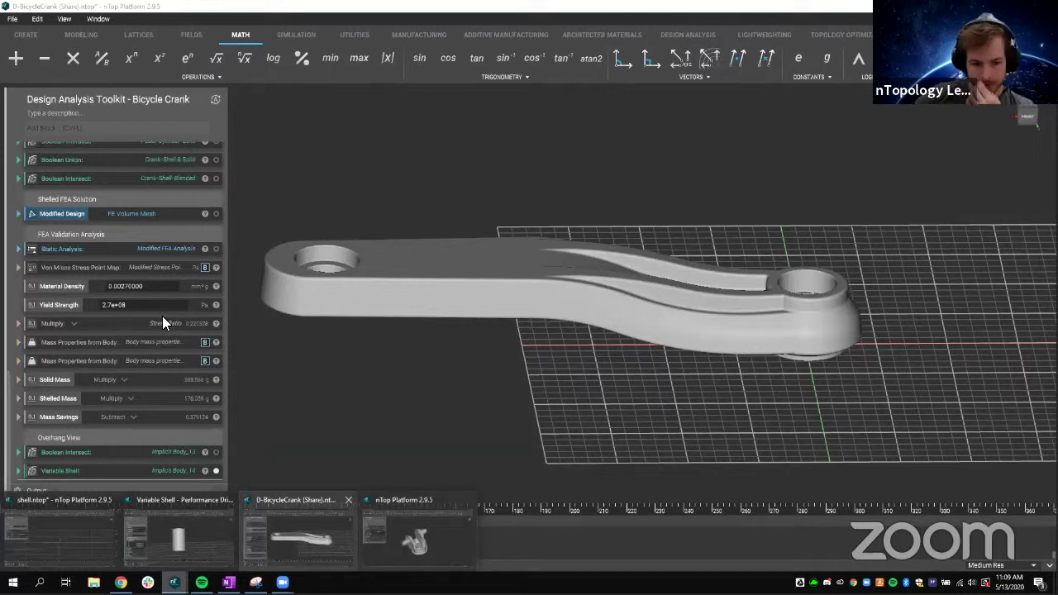
scroll(154, 347, up, 5)
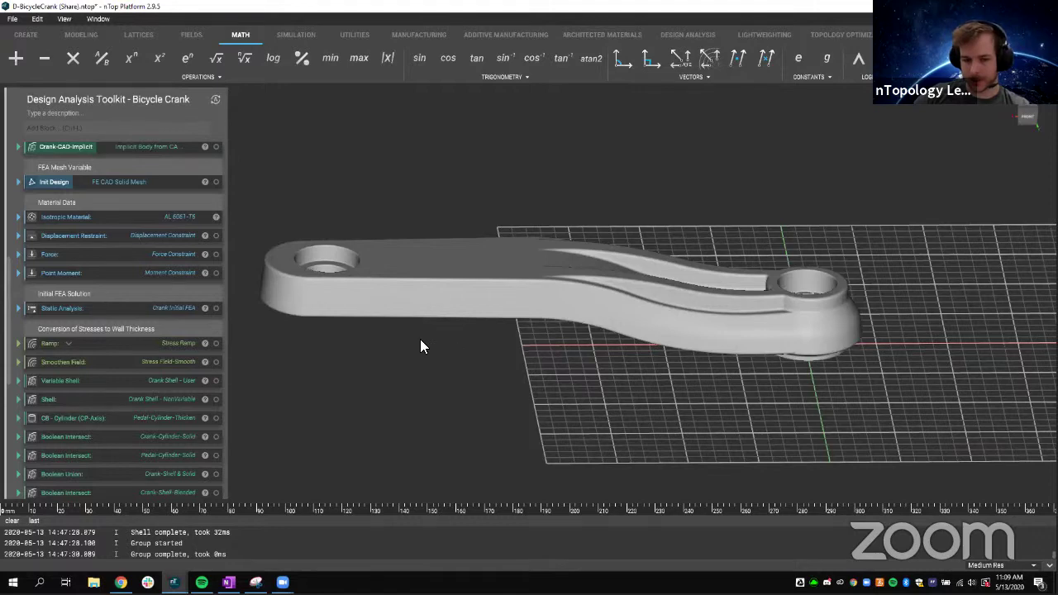
middle_drag(422, 290, 425, 314)
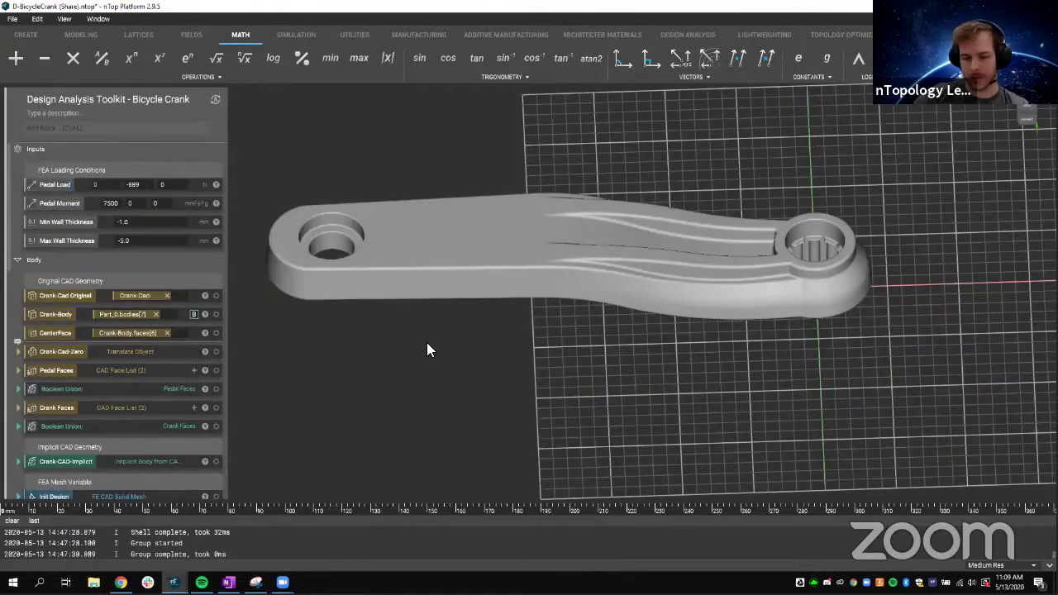
right_drag(421, 351, 415, 346)
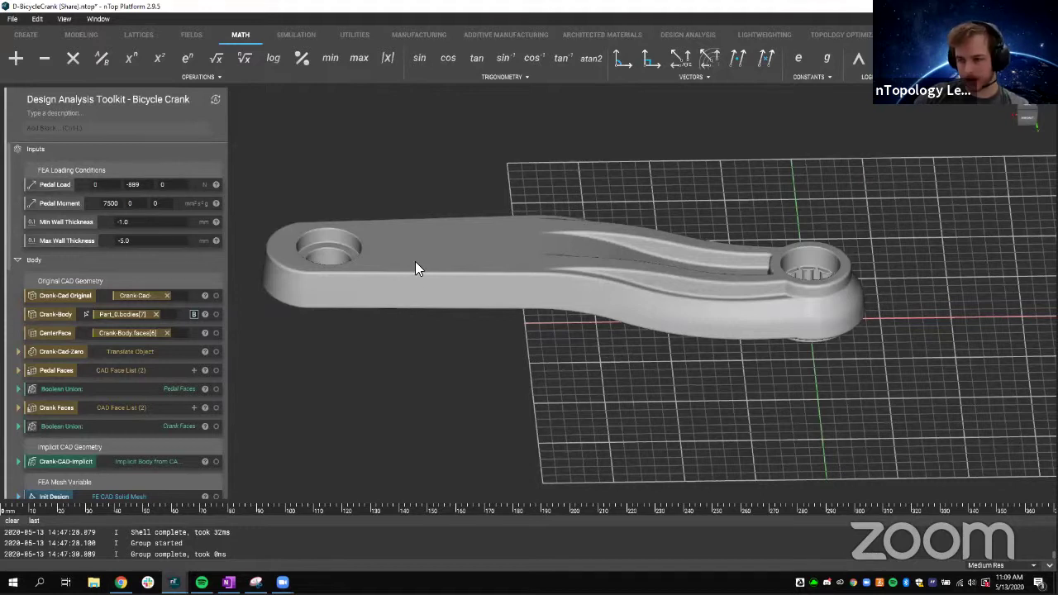
right_drag(415, 269, 422, 319)
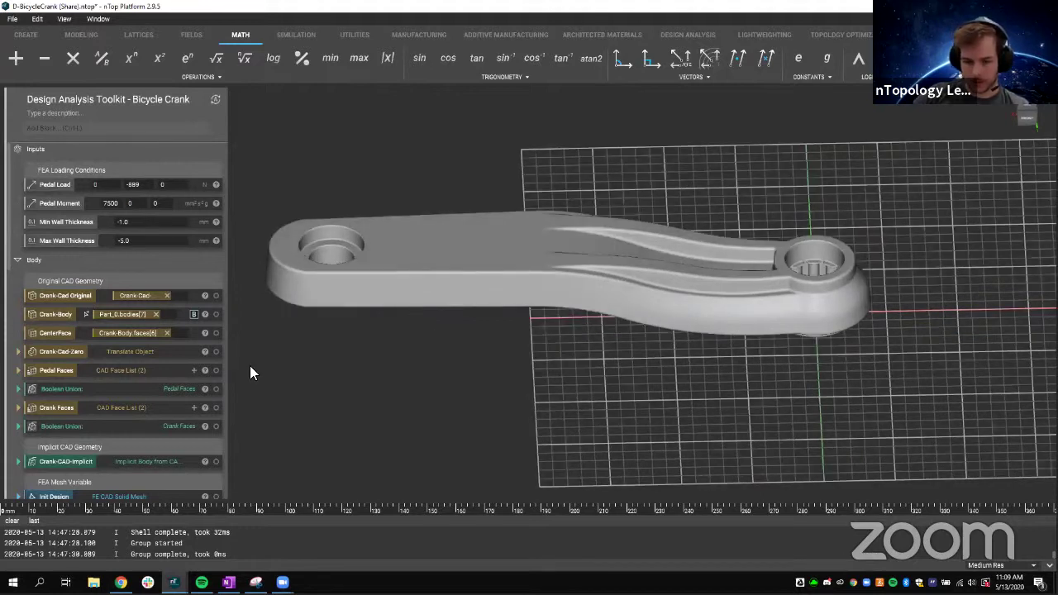
right_drag(232, 366, 251, 299)
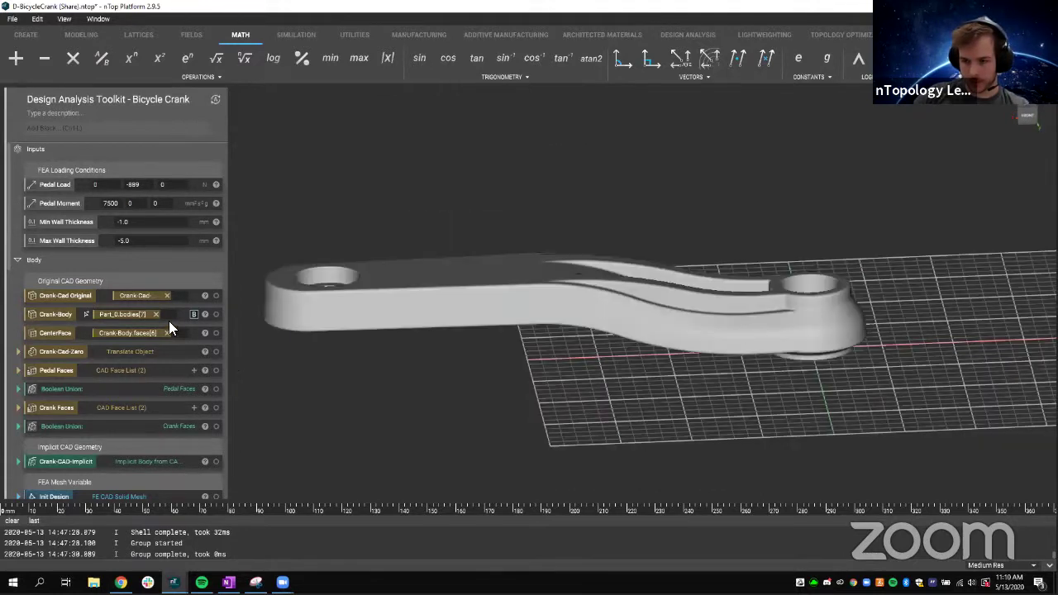
right_drag(446, 349, 446, 397)
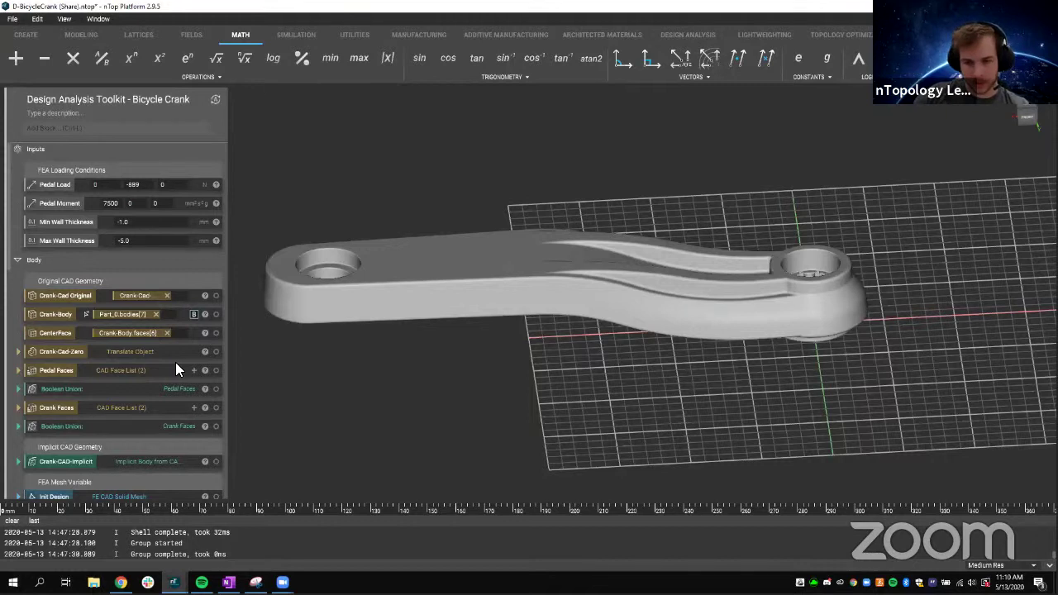
Step: Display the initial static analysis of the crank, examine the Von Mises stress distribution, and hide it again
scroll(207, 365, down, 3)
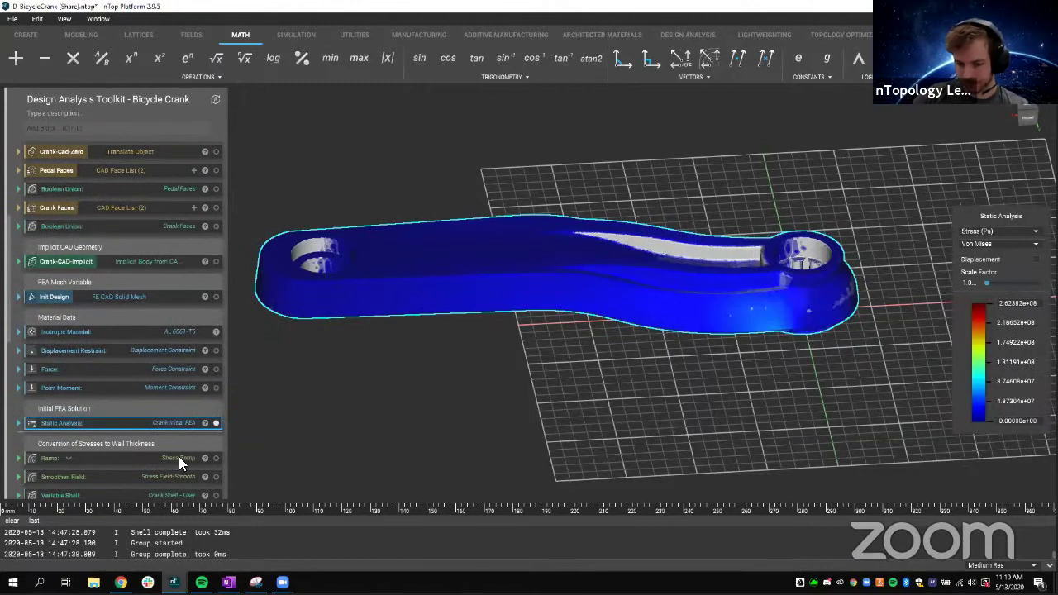
right_drag(421, 392, 357, 413)
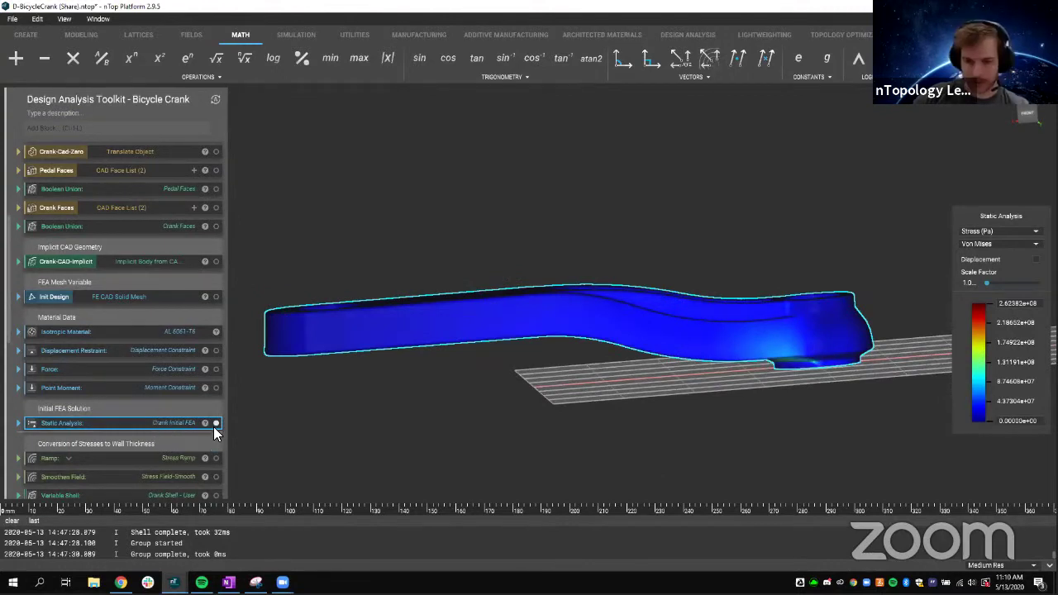
key(Escape)
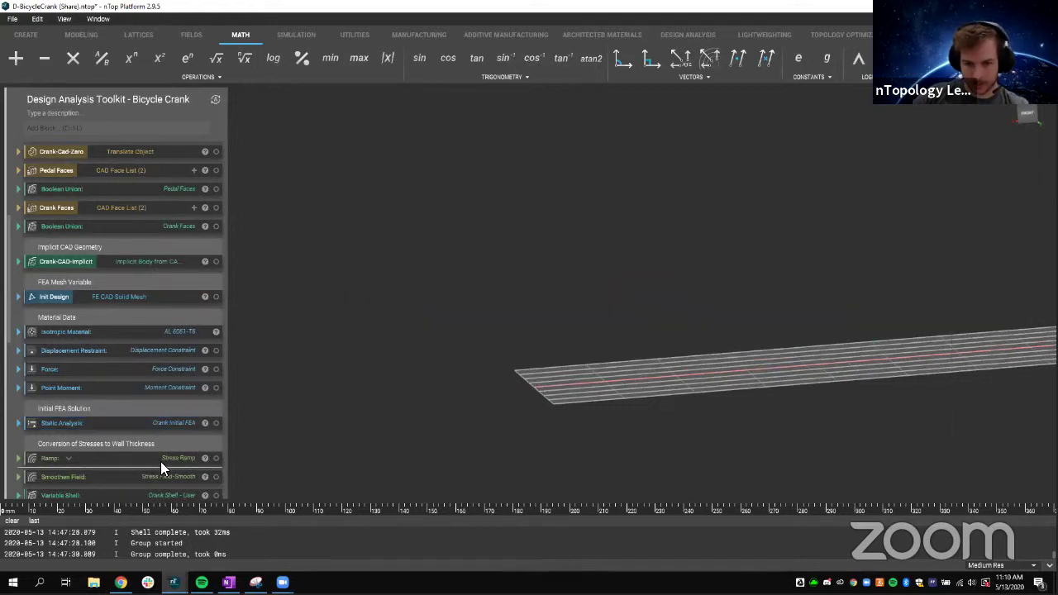
Step: Expand the Stress Ramp block, review how it maps stress to the minimum and maximum wall thickness, and collapse it
click(19, 459)
scroll(131, 415, down, 1)
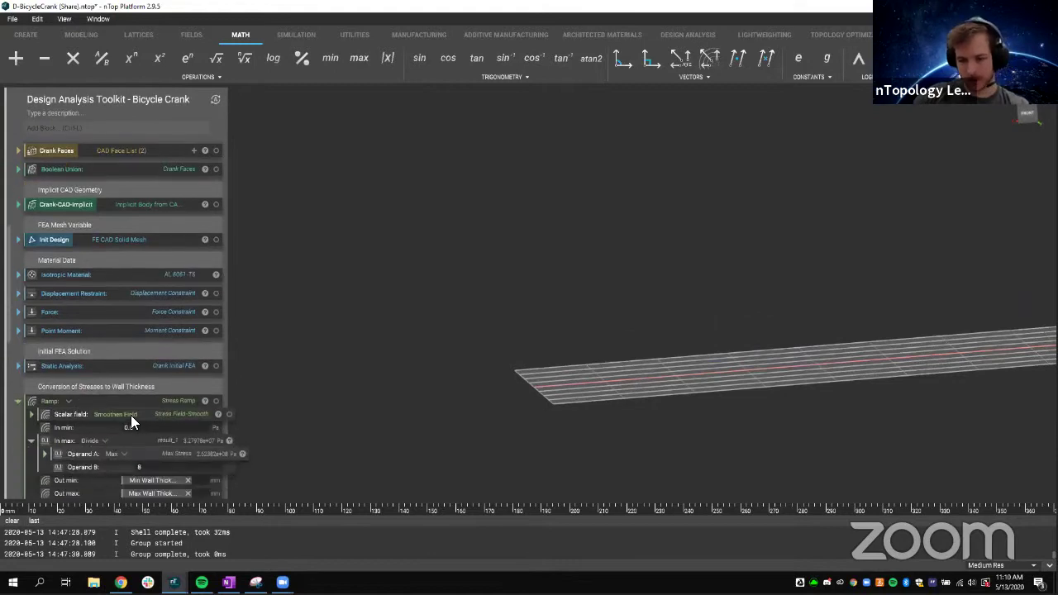
scroll(130, 415, down, 1)
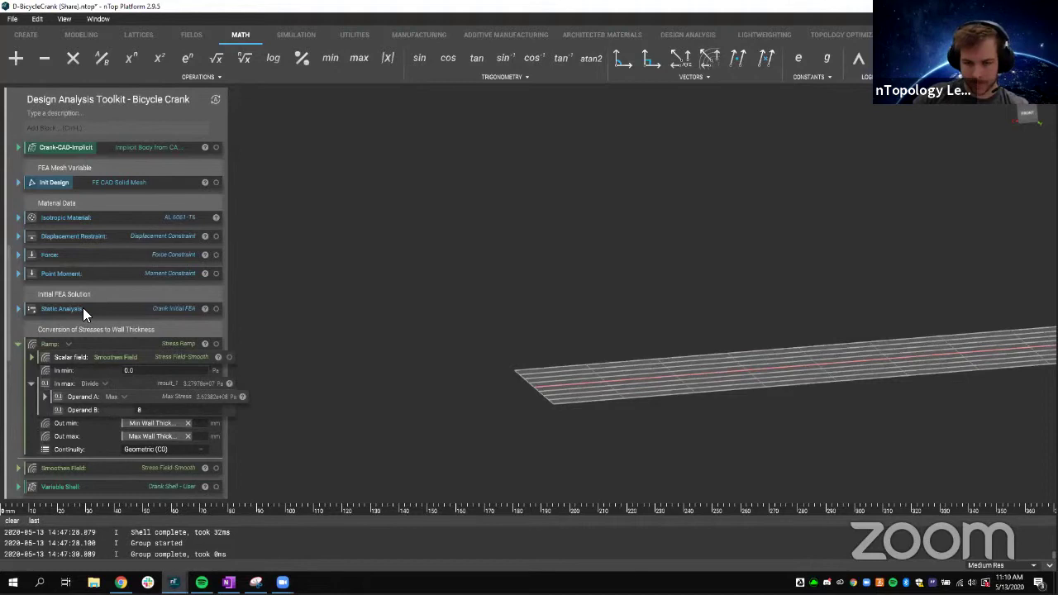
scroll(83, 308, up, 5)
scroll(66, 225, down, 6)
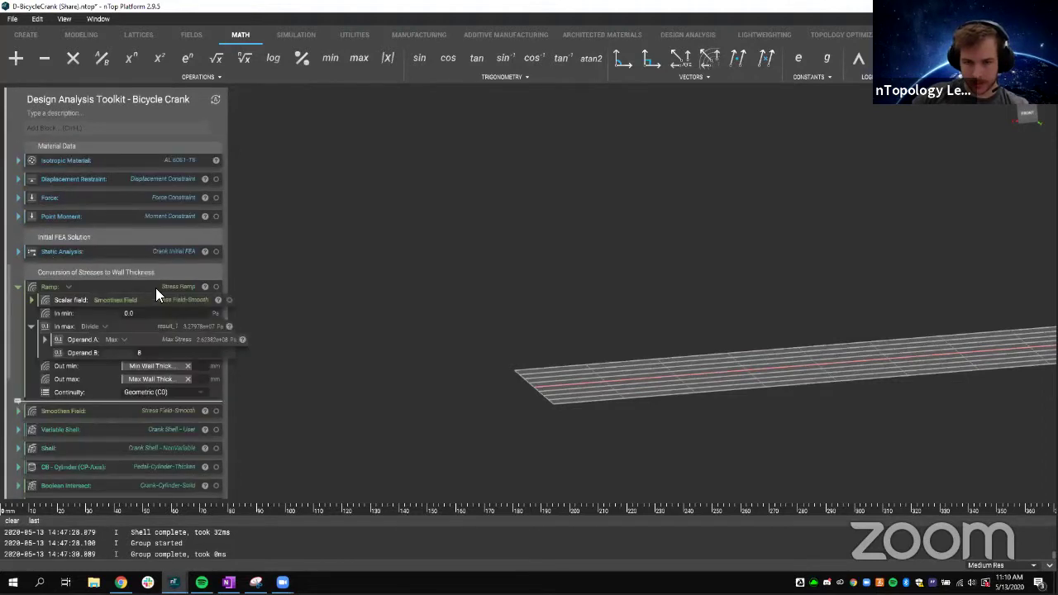
click(156, 288)
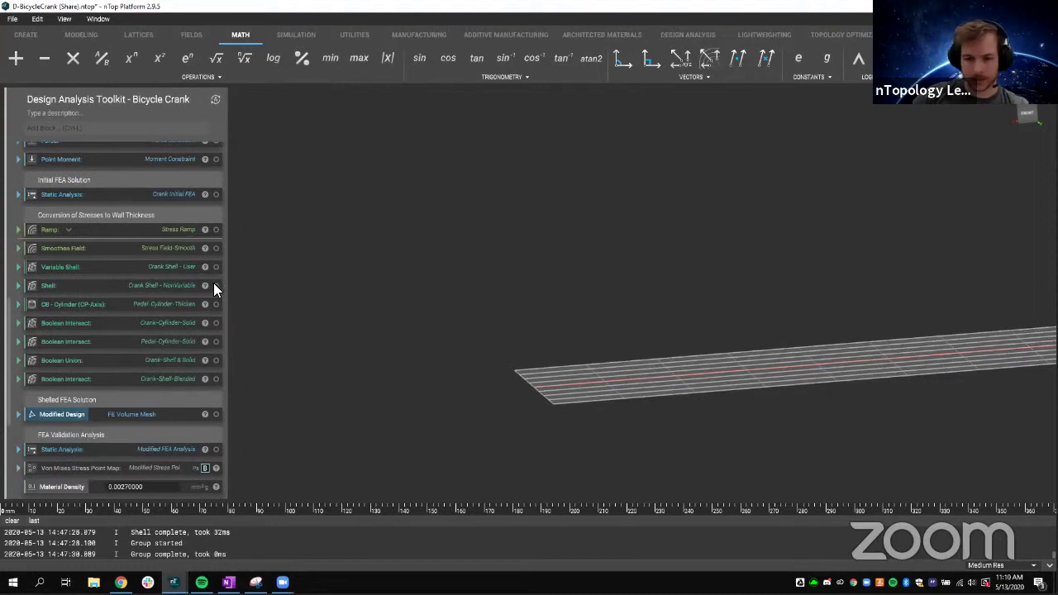
Step: Display the non-variable crank shell and section it lengthwise with the plane normal set to 0, 1, 0
click(215, 284)
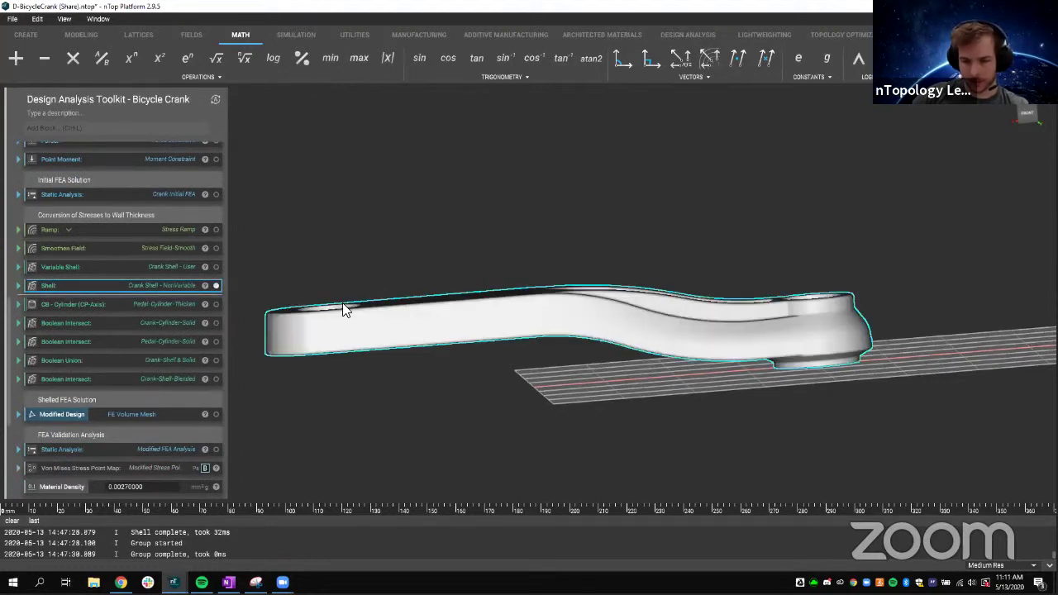
right_drag(384, 284, 395, 298)
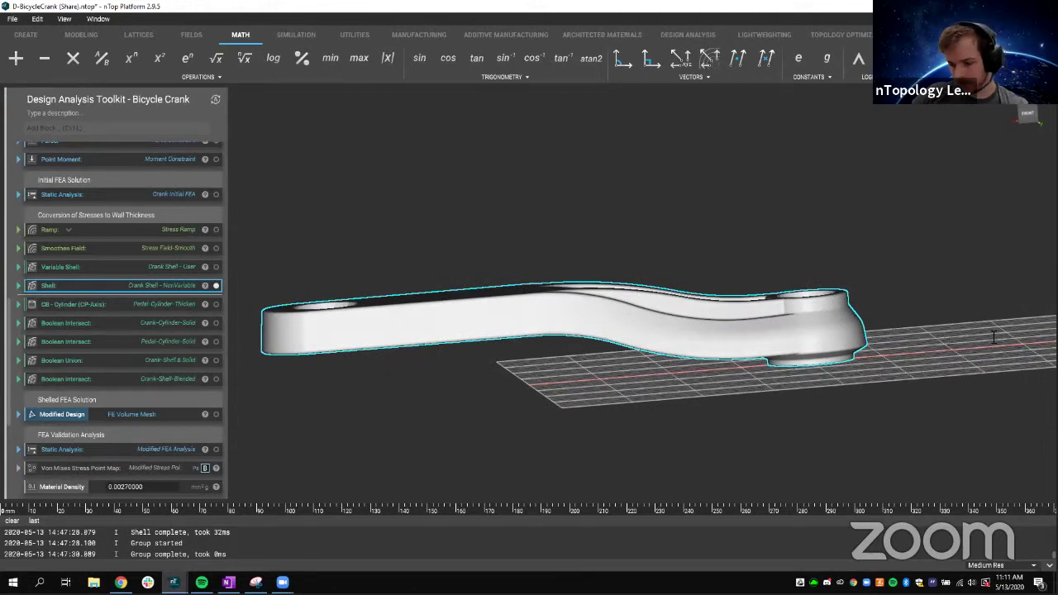
key(x)
right_drag(526, 299, 532, 304)
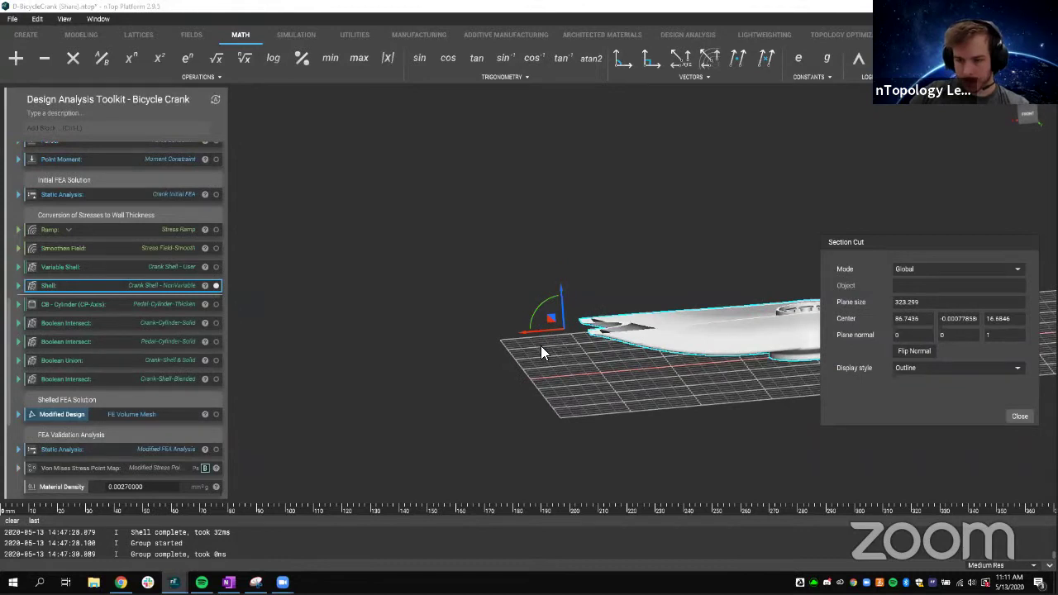
key(y)
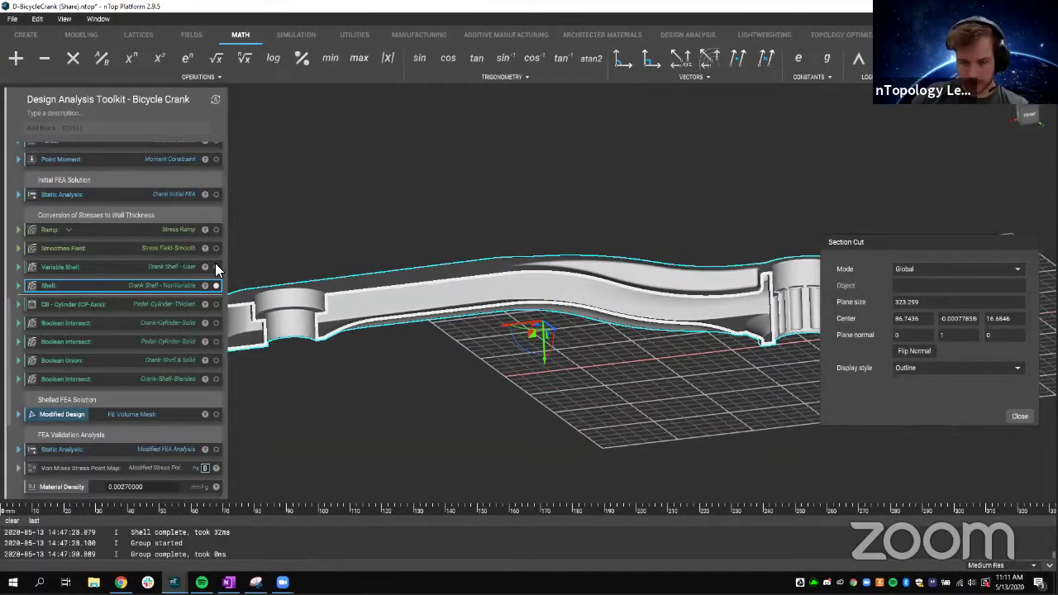
Step: Display the Variable Shell crank, isolate it from the uniform shell, and examine its sectioned wall thickness along the arm
click(216, 266)
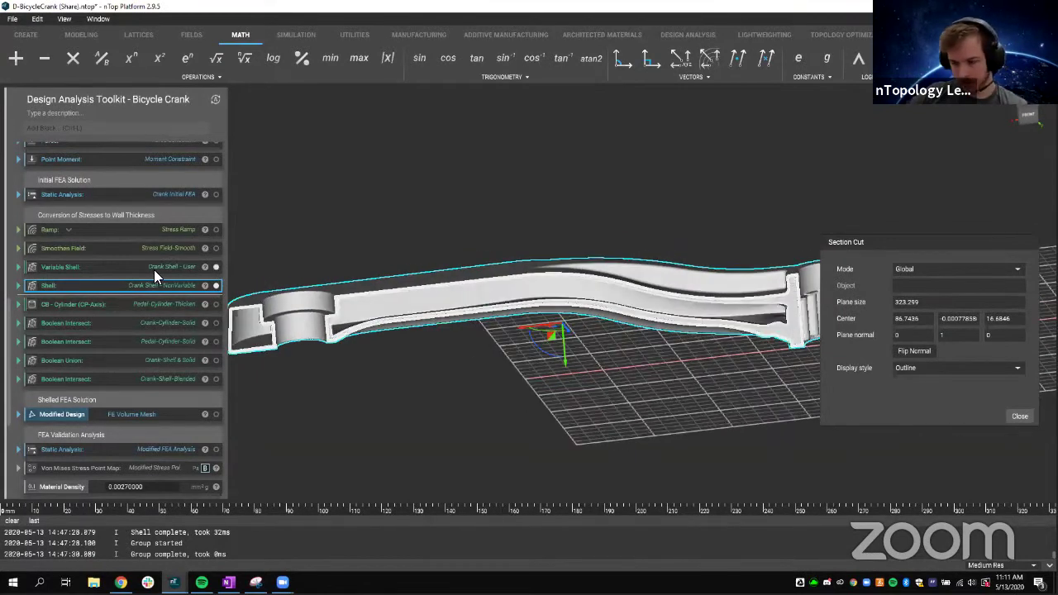
click(164, 270)
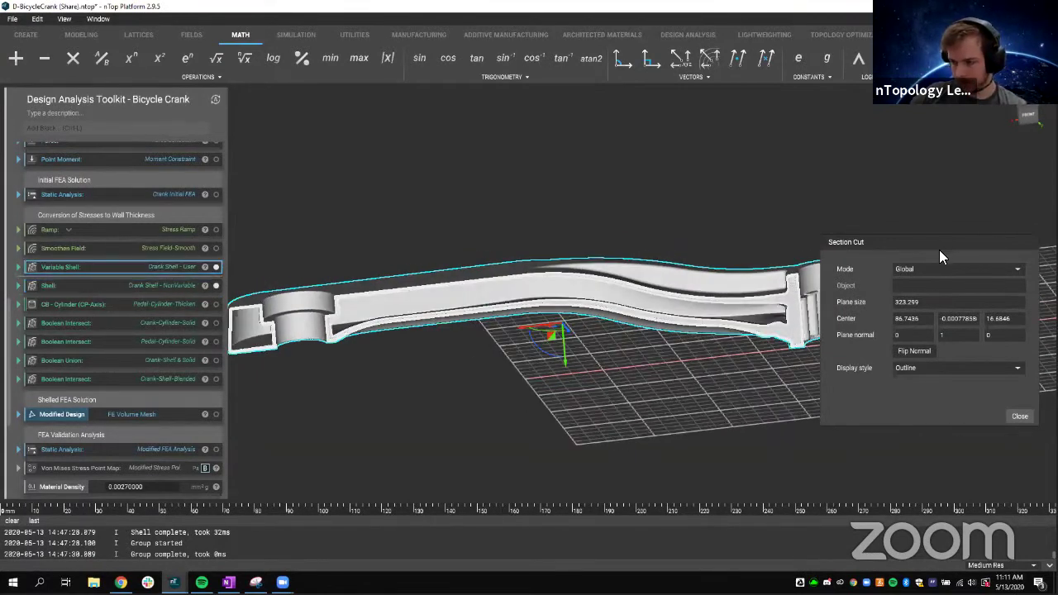
drag(961, 241, 982, 233)
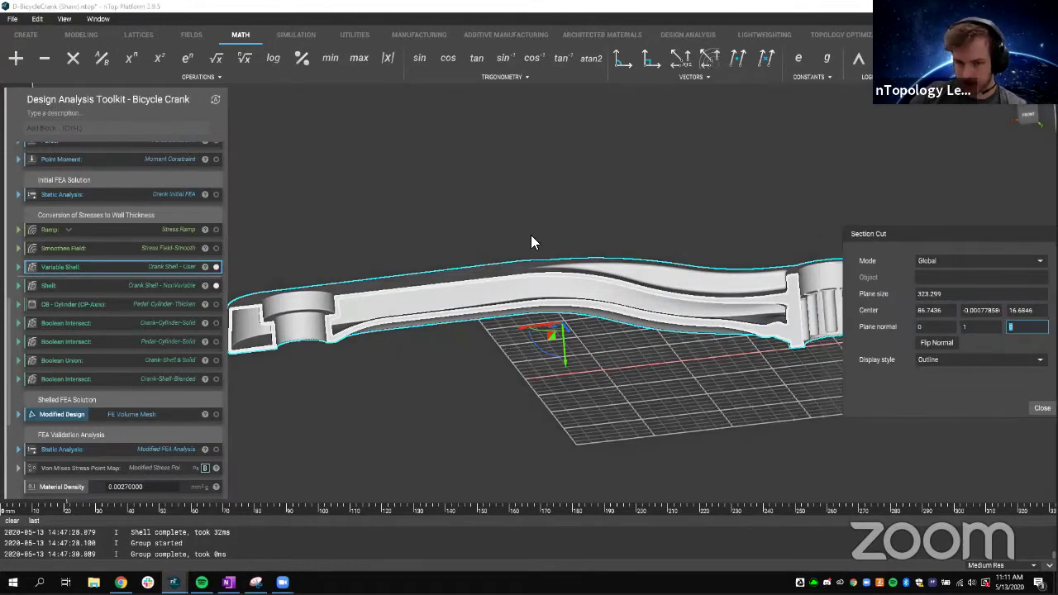
key(BackSpace)
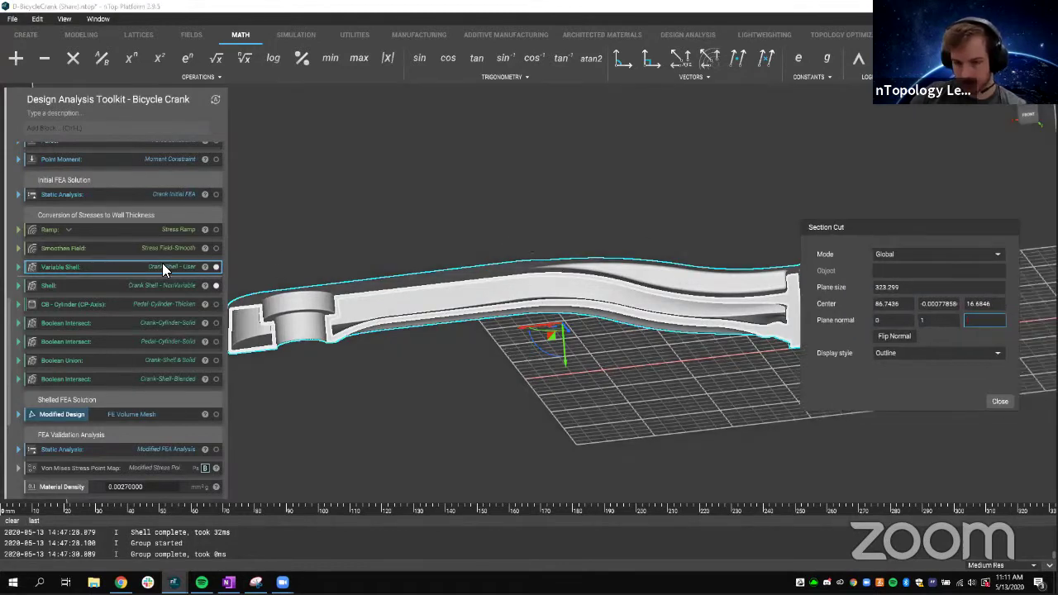
key(i)
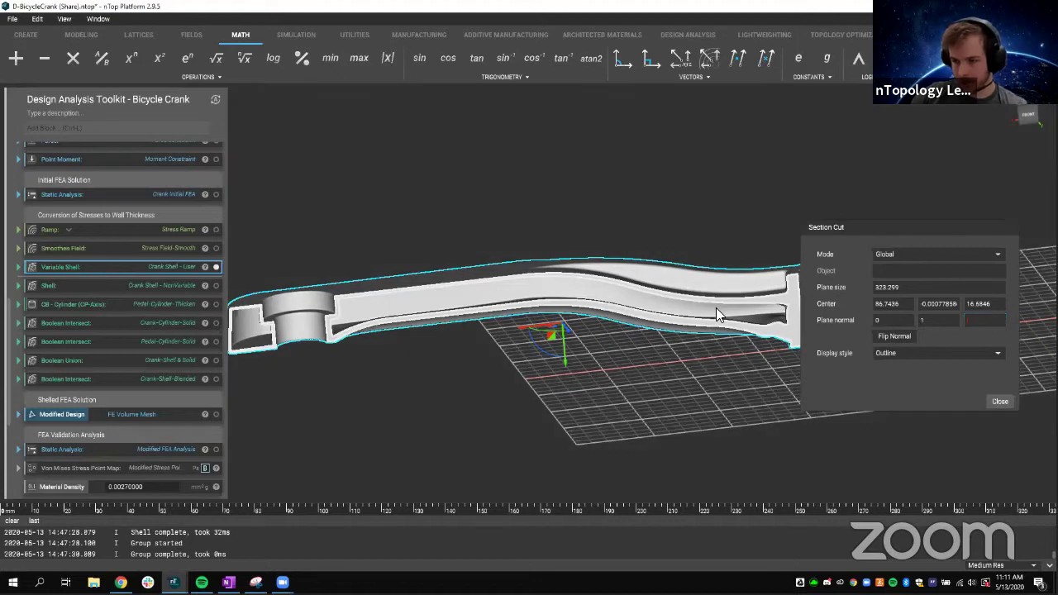
middle_drag(721, 325, 718, 317)
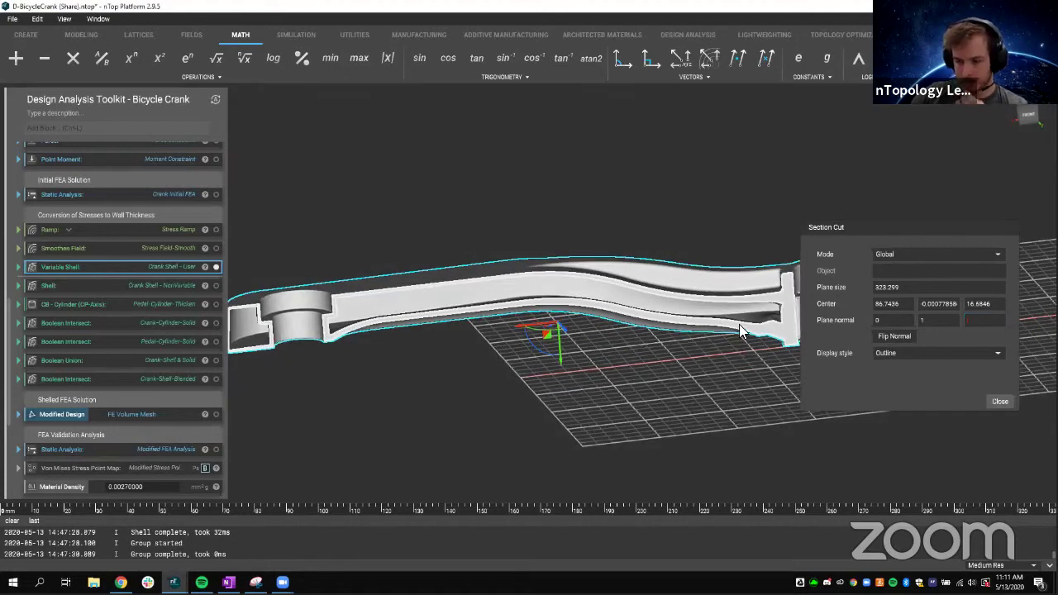
right_drag(739, 327, 703, 333)
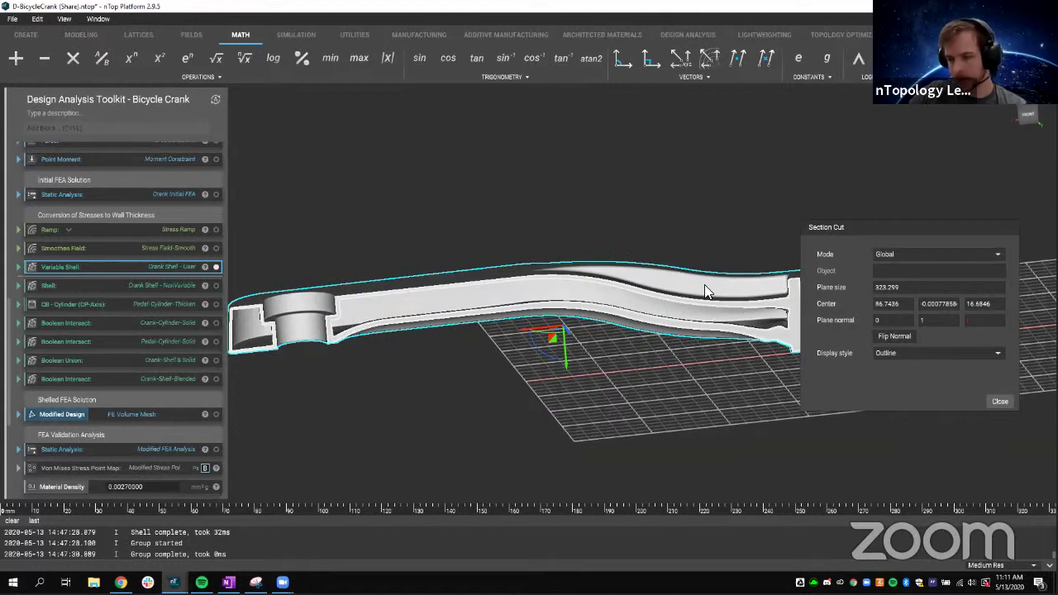
right_drag(706, 291, 712, 285)
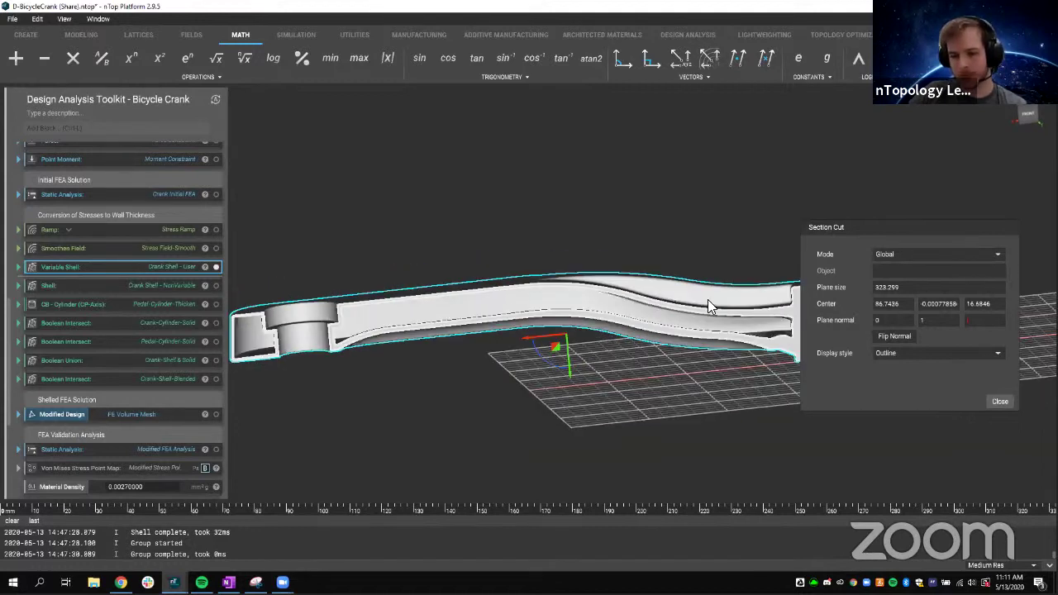
right_drag(708, 301, 670, 313)
right_drag(225, 305, 200, 275)
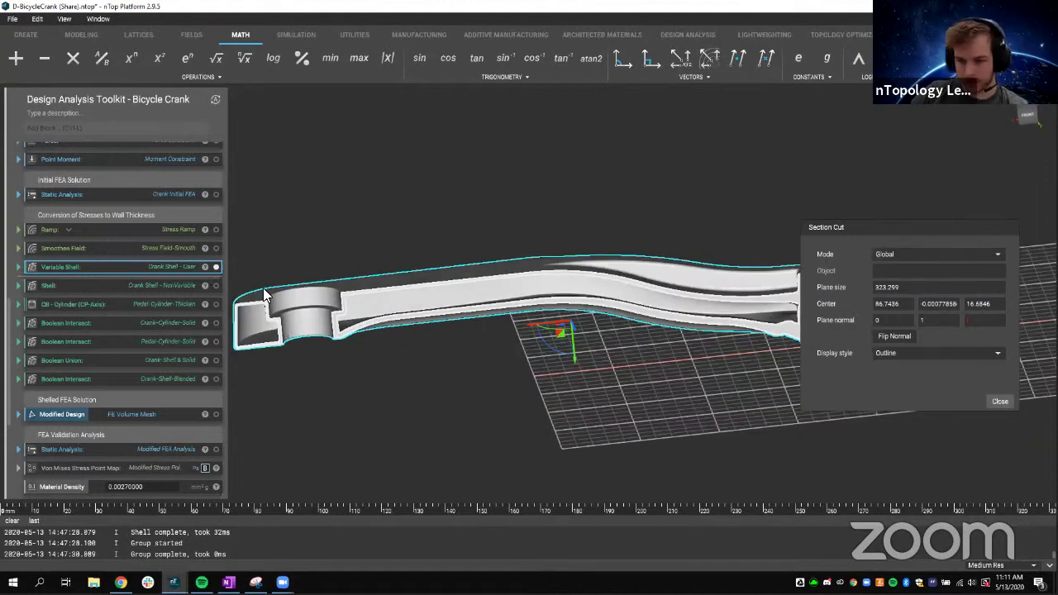
Step: Close the section cut, display the Modified FEA Analysis of the crank, and review its Von Mises stresses, stress ratio and mass savings
click(998, 402)
scroll(177, 329, down, 1)
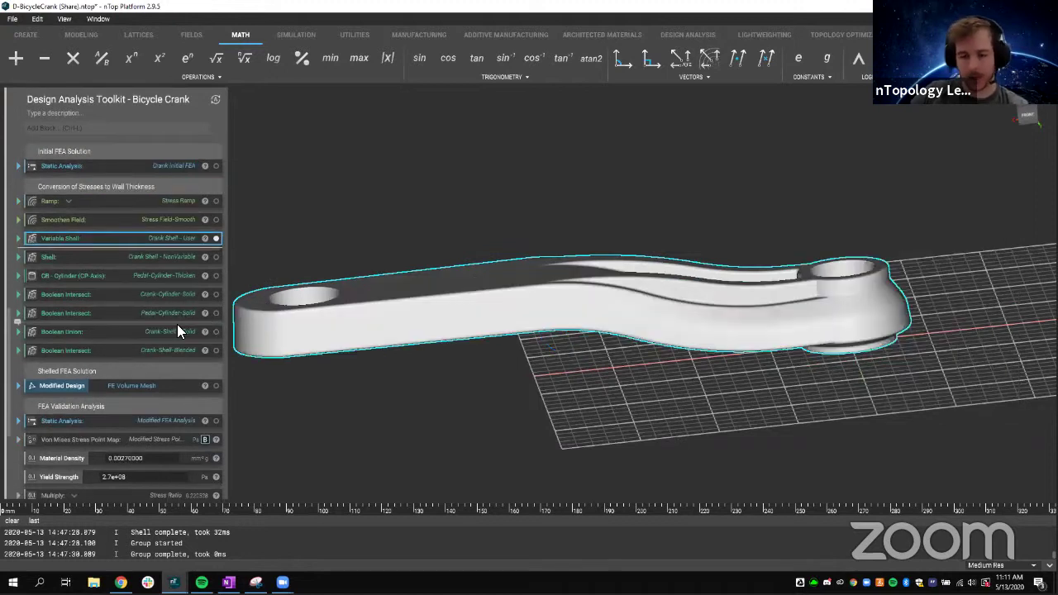
scroll(177, 331, down, 4)
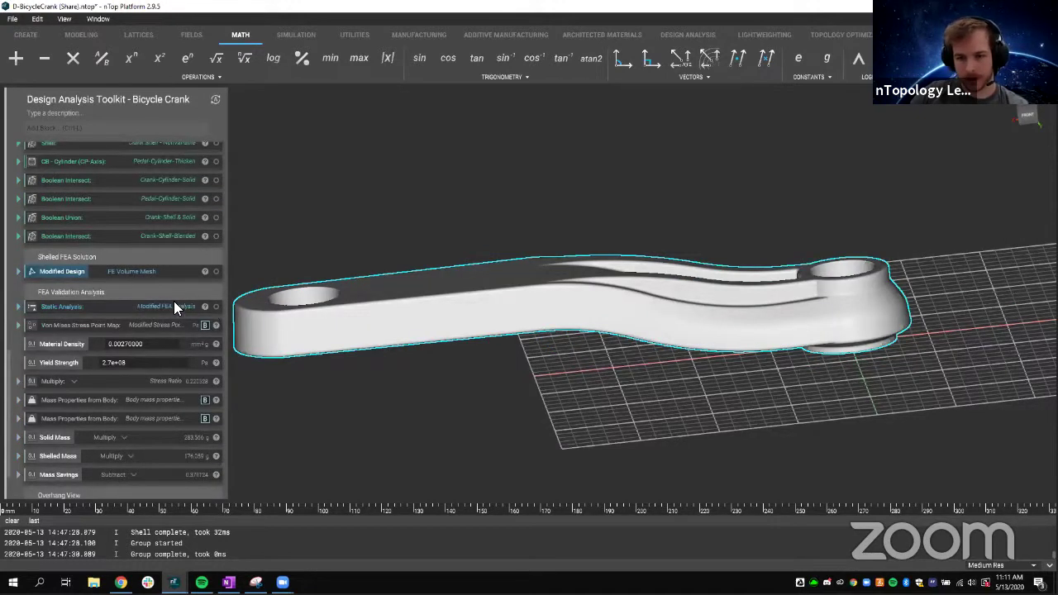
click(216, 306)
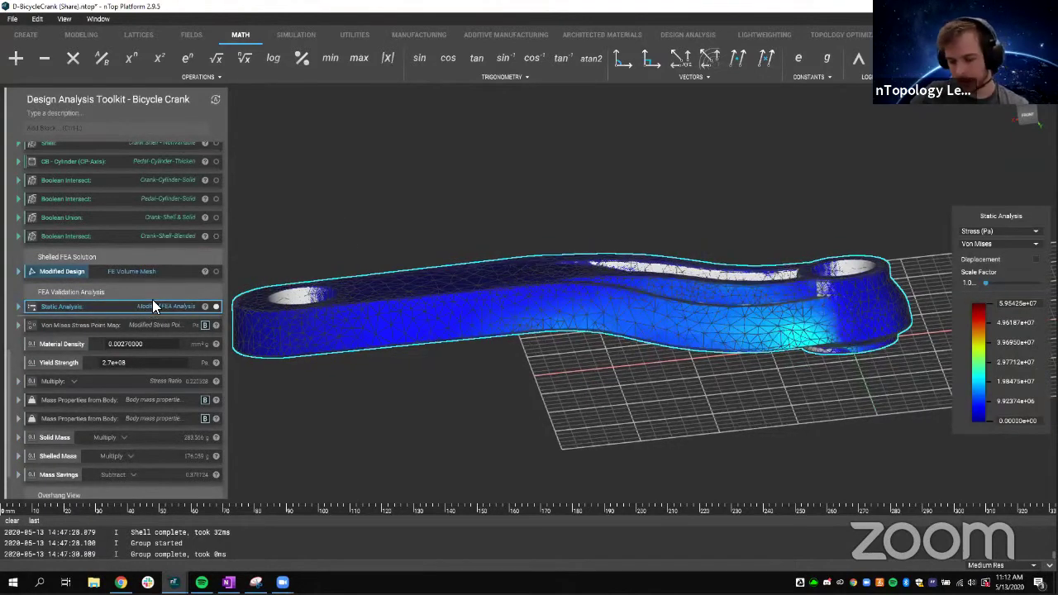
right_drag(234, 289, 296, 330)
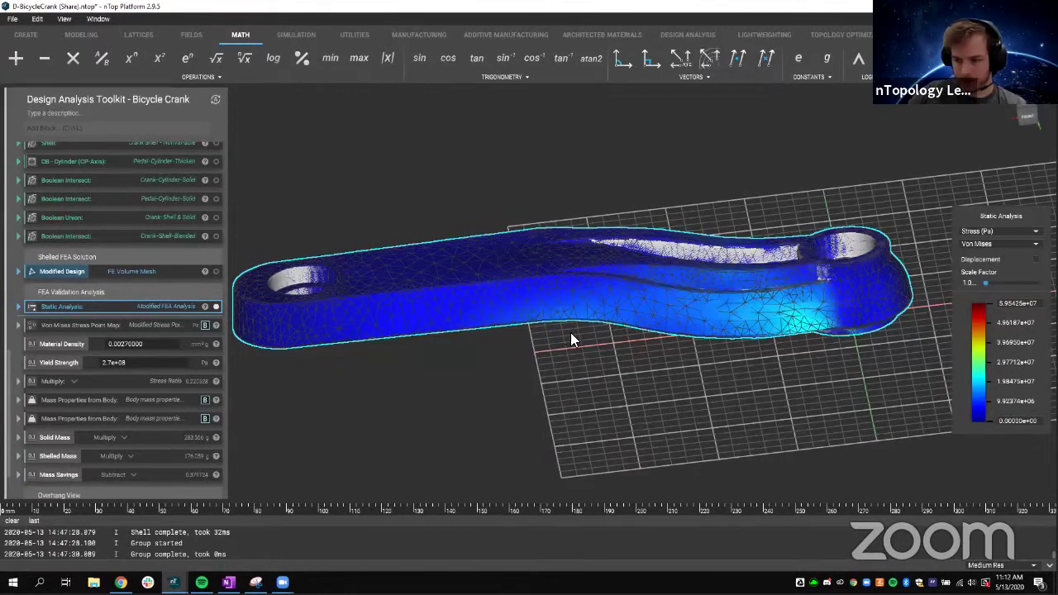
right_drag(369, 347, 183, 315)
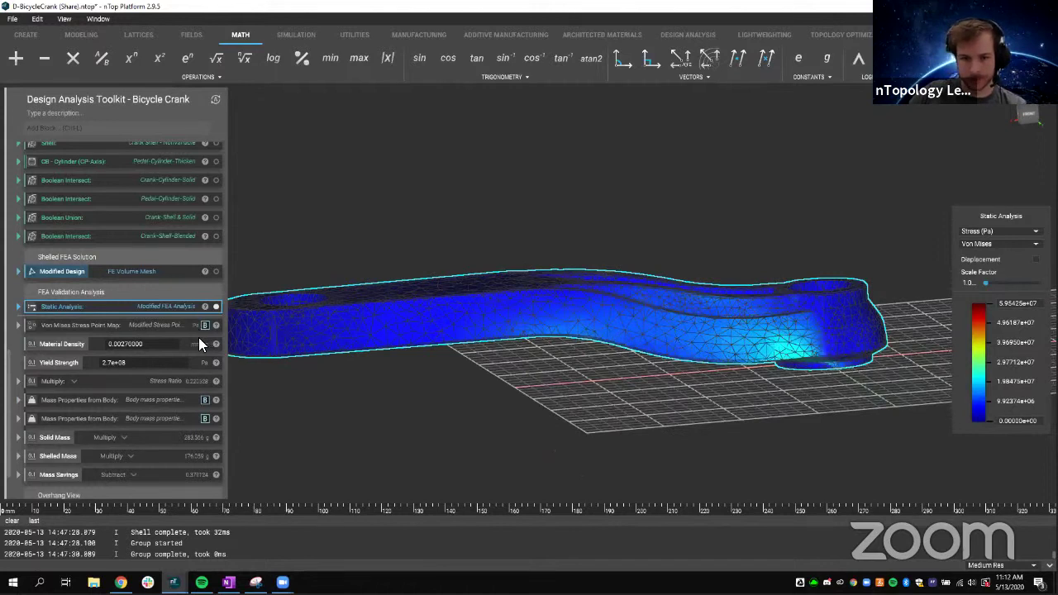
click(185, 382)
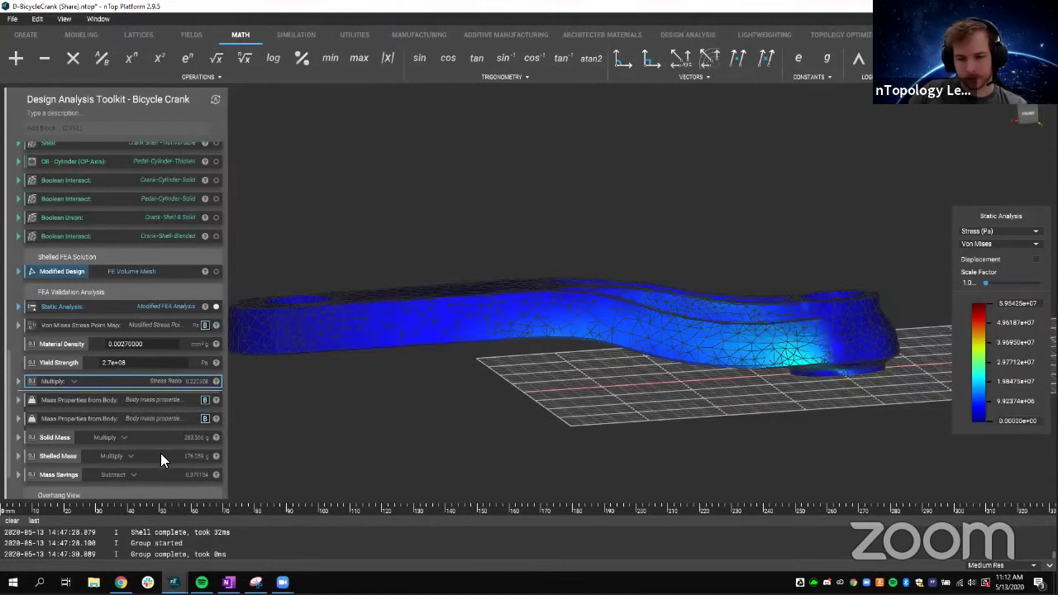
scroll(141, 443, down, 1)
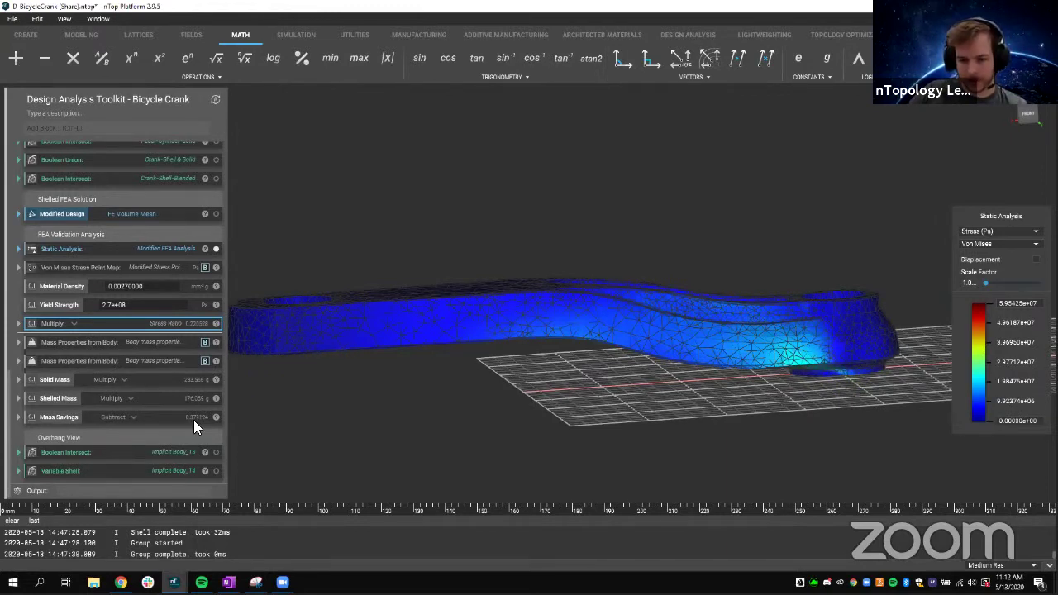
Step: Display the Overhang View's Variable Shell crank together with the Boolean Intersect body that marks its overhanging regions
click(160, 474)
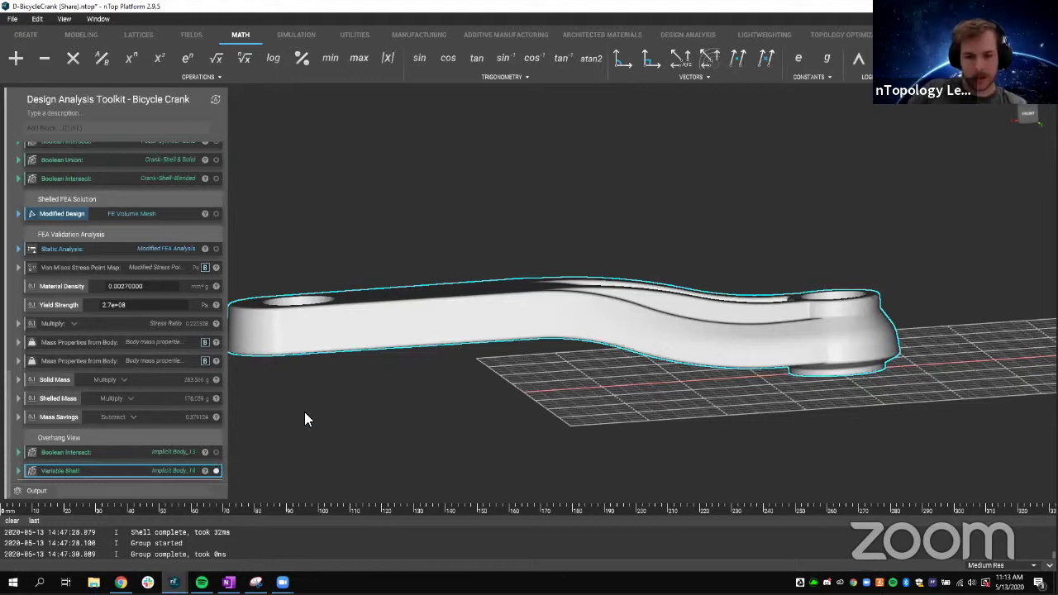
click(147, 453)
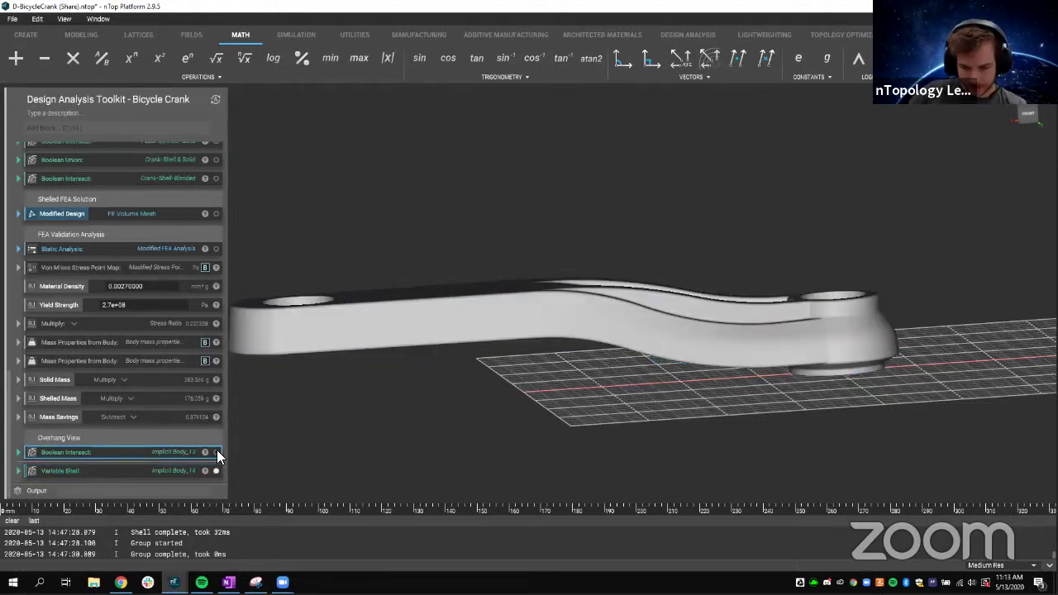
click(216, 453)
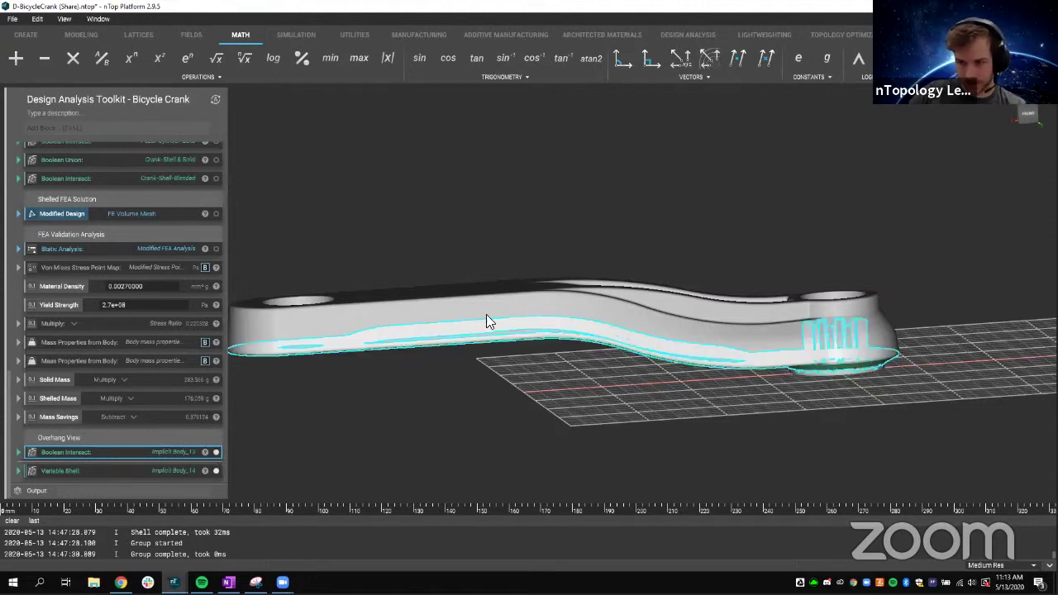
Step: Examine the highlighted overhang regions on the crank's underside, around the pedal hole and along the recessed arm
right_drag(496, 306, 549, 270)
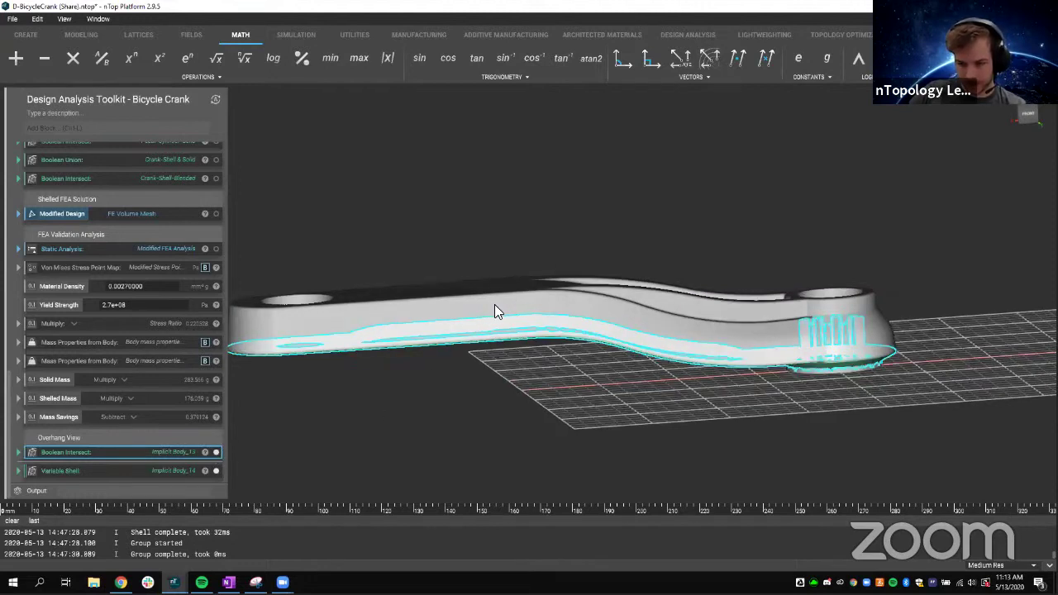
right_drag(494, 305, 470, 320)
right_drag(421, 425, 542, 345)
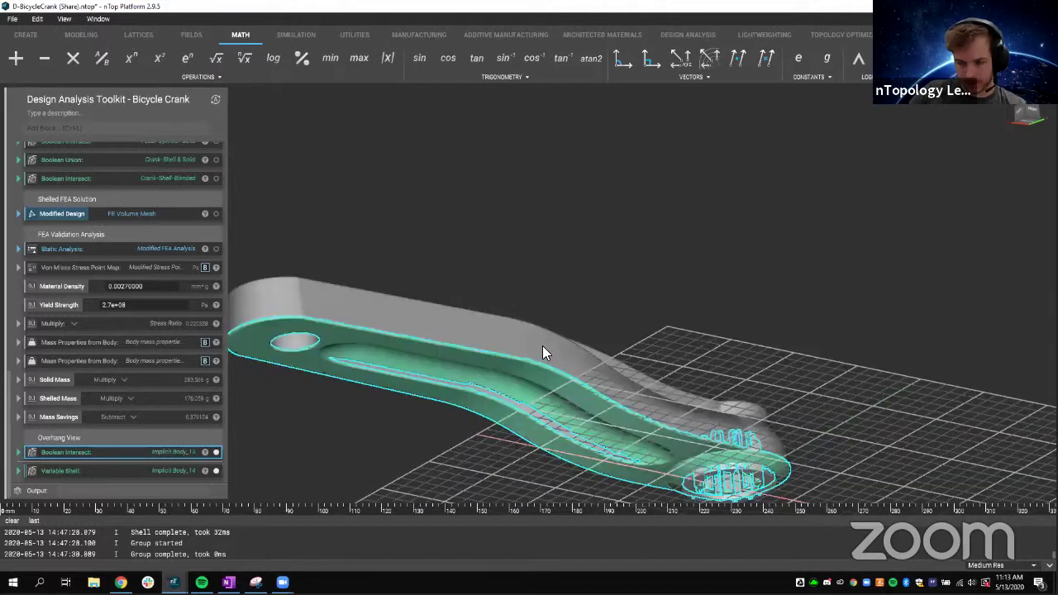
right_drag(546, 297, 572, 279)
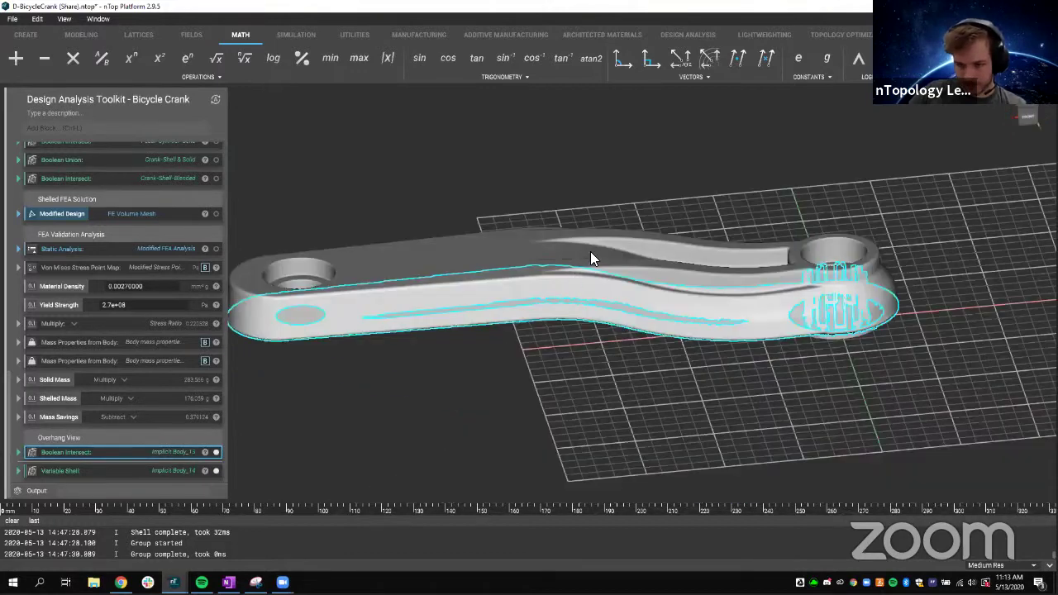
right_drag(601, 215, 591, 234)
right_drag(426, 393, 446, 366)
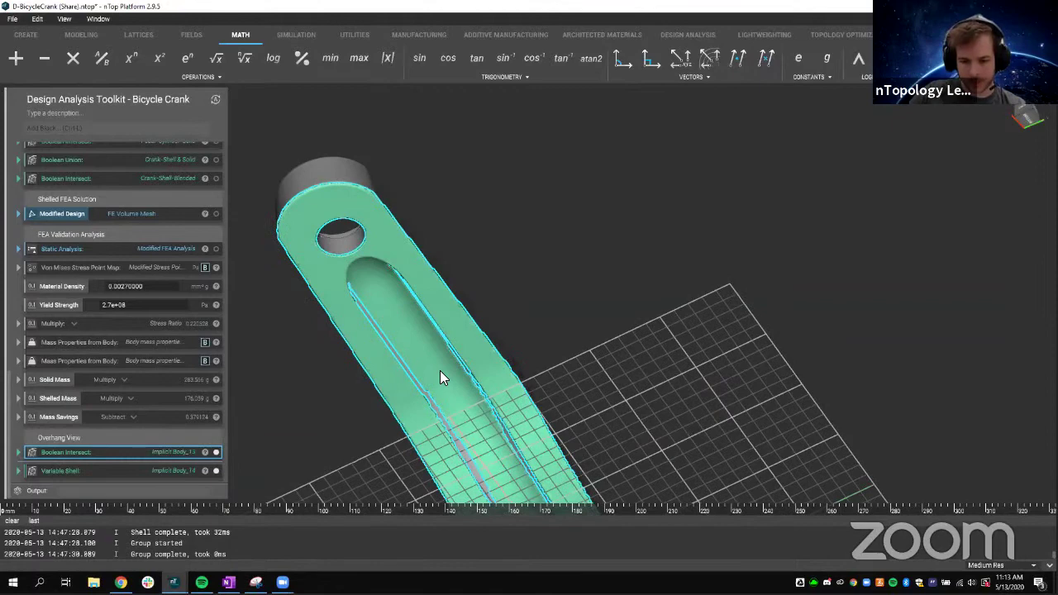
key(1)
right_drag(380, 336, 329, 304)
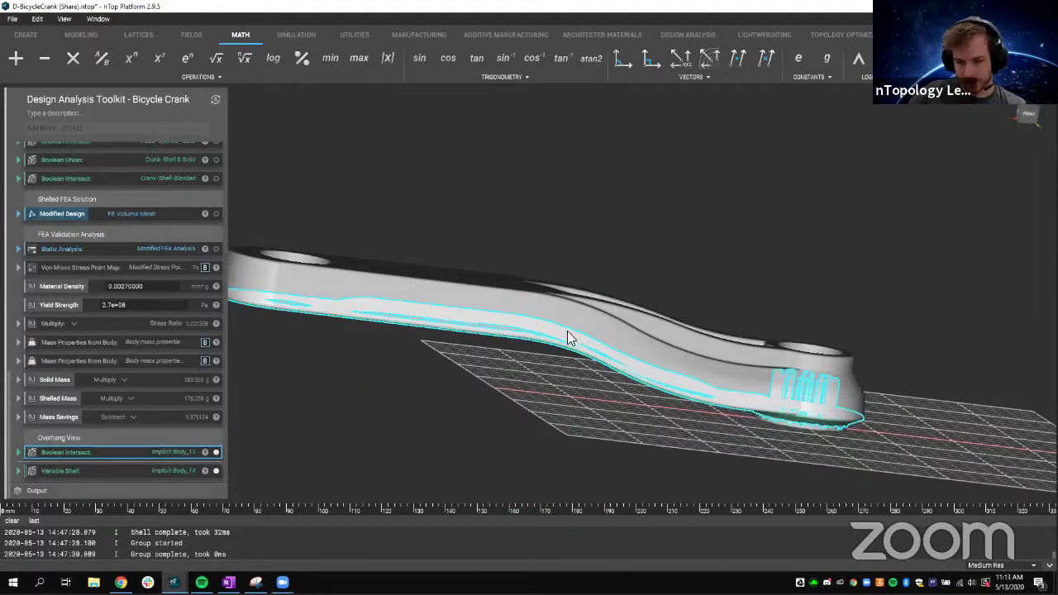
Step: Isolate the Overhang View's Variable Shell crank and section it lengthwise with the plane normal set to 0, 1, 0
click(118, 468)
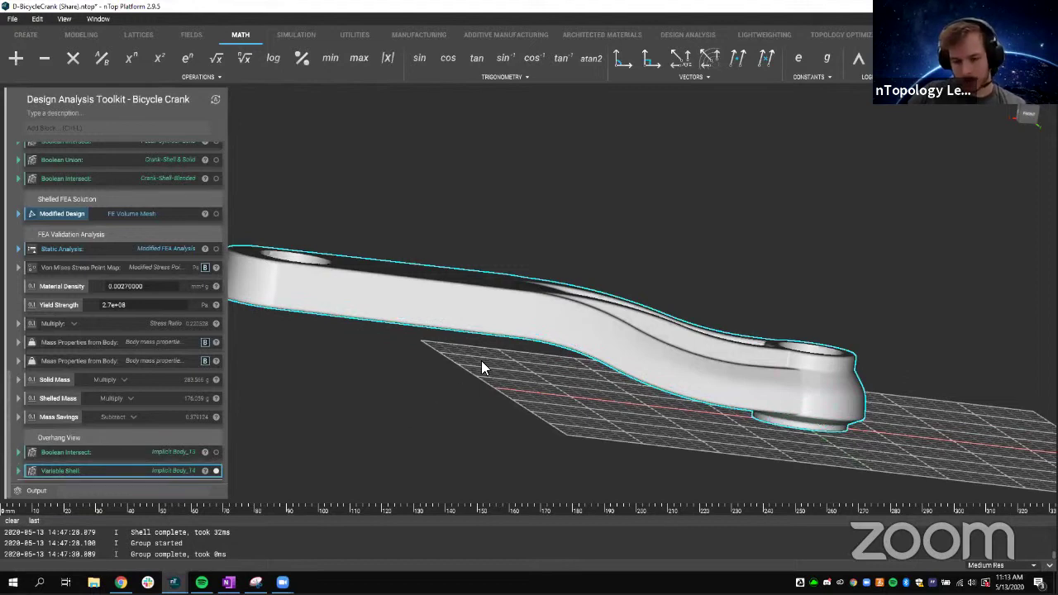
key(x)
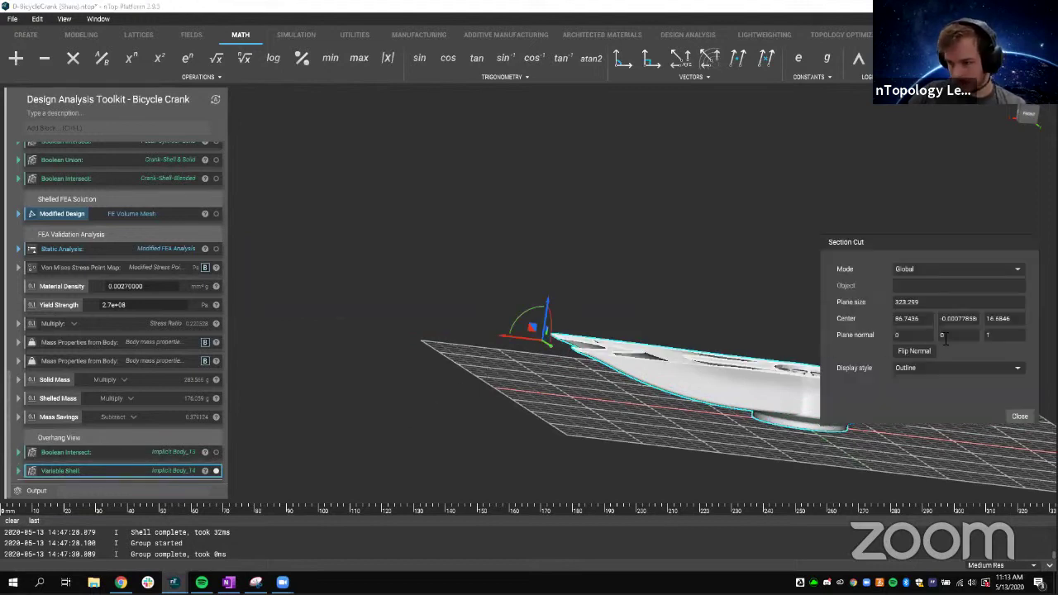
click(976, 339)
text(1)
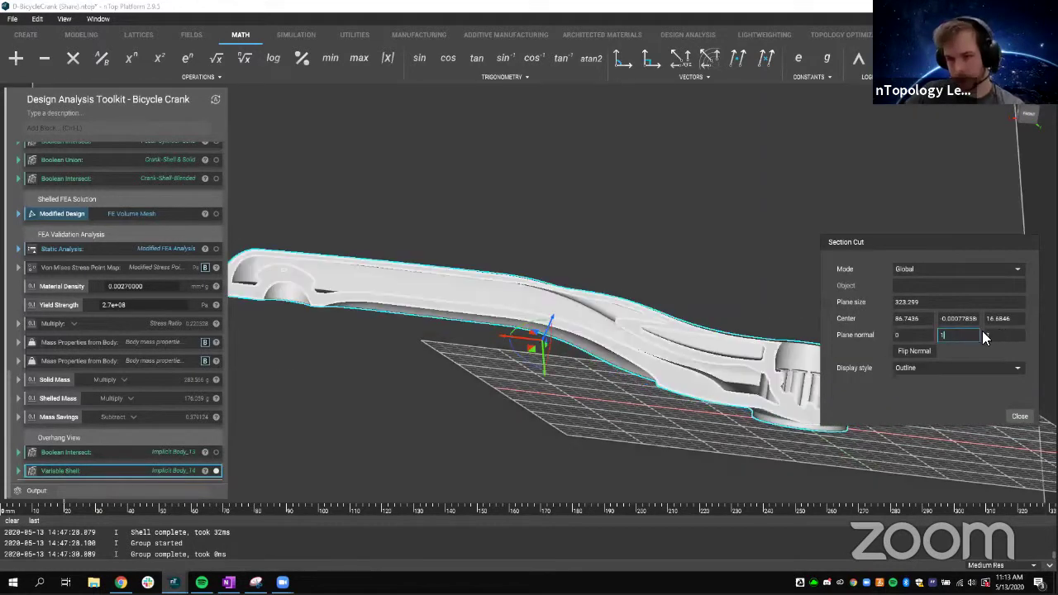
key(Tab)
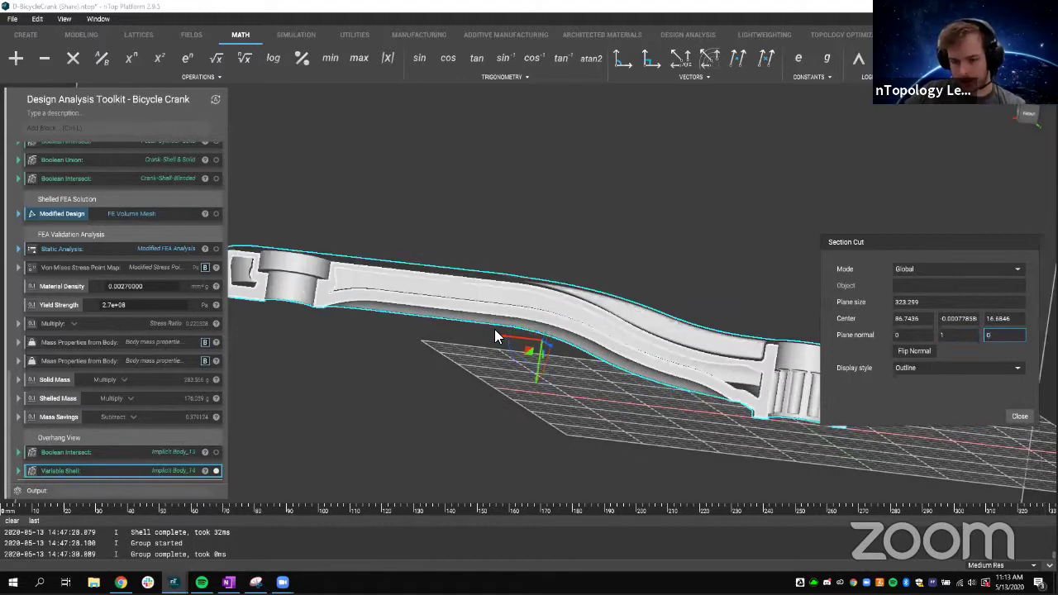
Step: Examine the overhang-driven wall thickness along the sectioned crank arm, and close the section cut
scroll(468, 346, up, 2)
scroll(458, 334, down, 2)
click(339, 324)
right_drag(339, 325, 464, 316)
right_drag(685, 368, 728, 401)
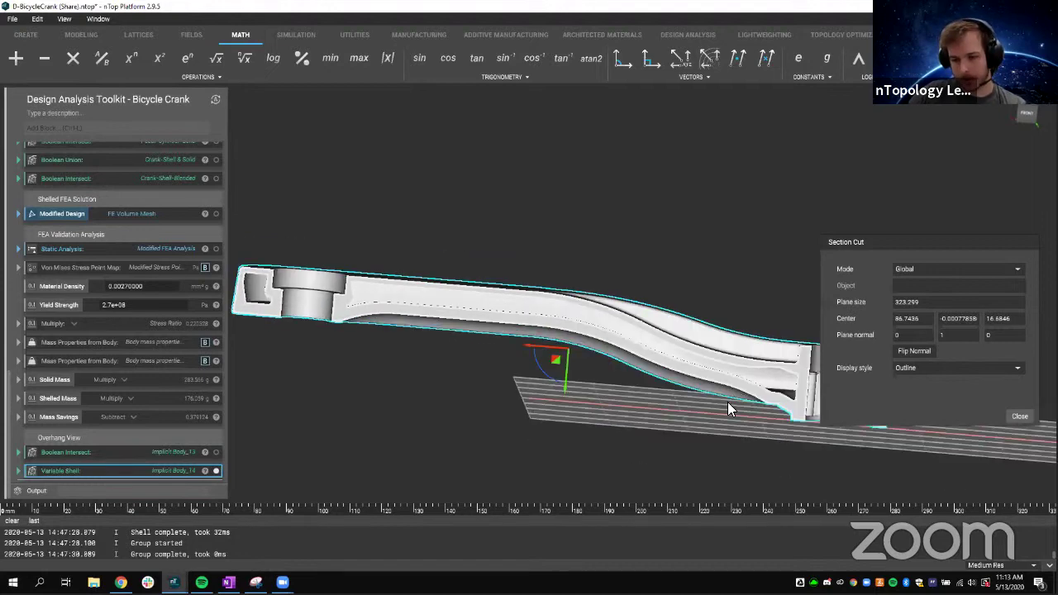
right_drag(485, 349, 331, 274)
right_drag(557, 320, 278, 338)
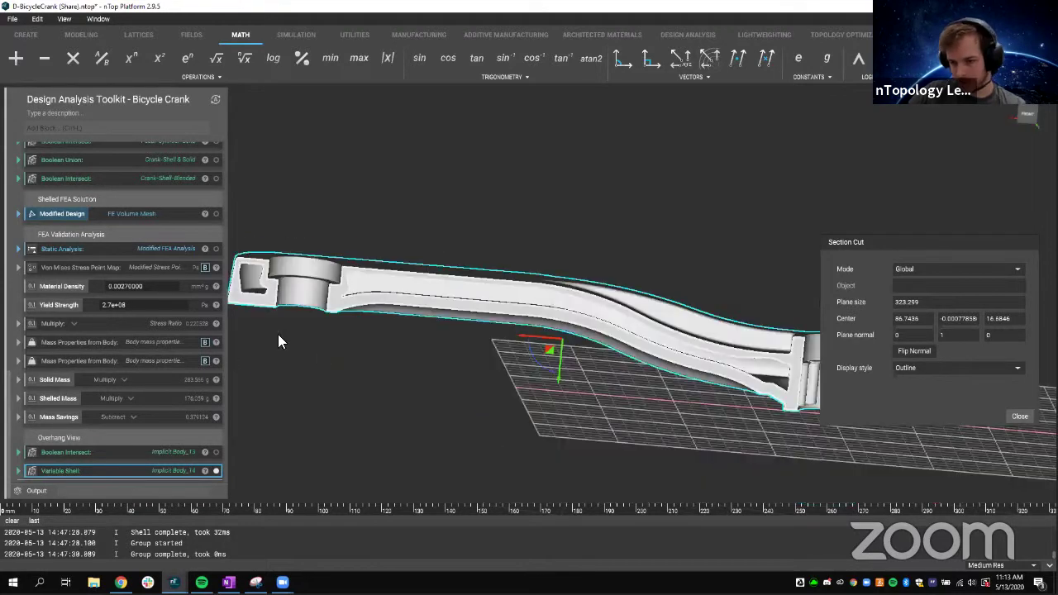
right_drag(466, 346, 487, 341)
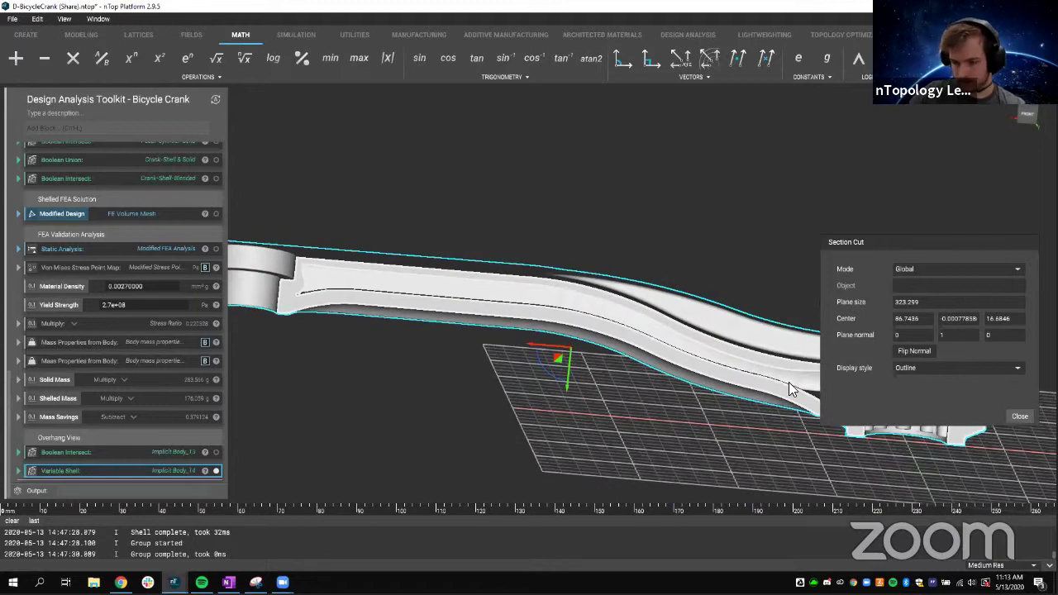
right_drag(789, 382, 789, 372)
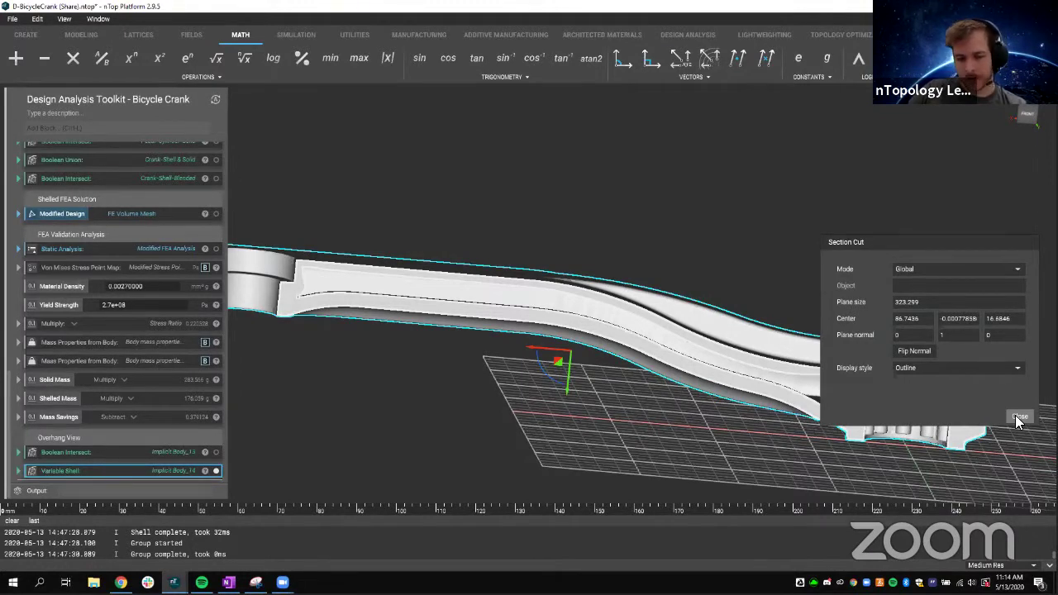
click(1017, 417)
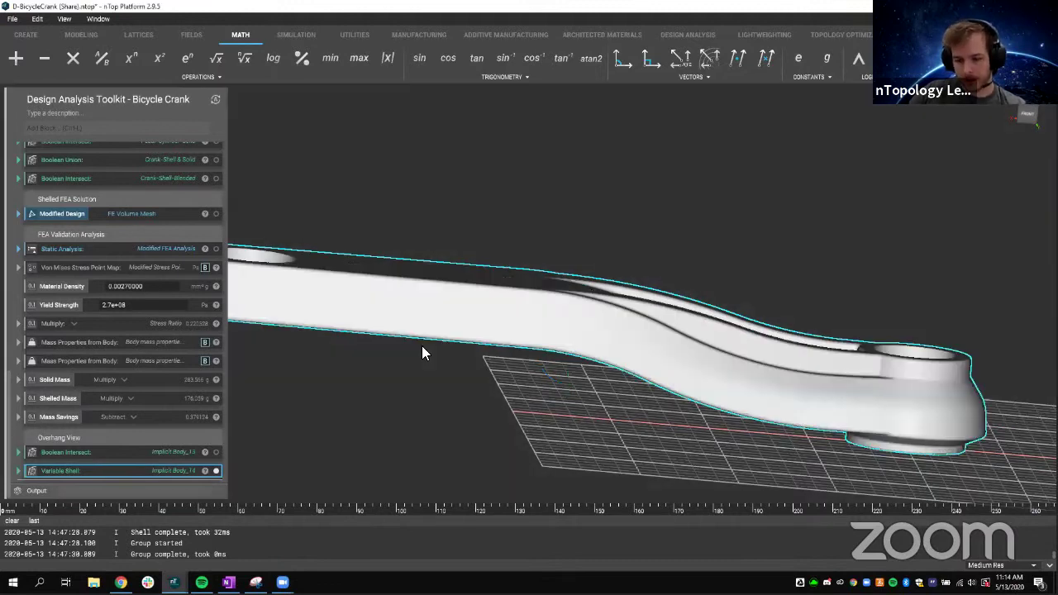
scroll(661, 287, down, 1)
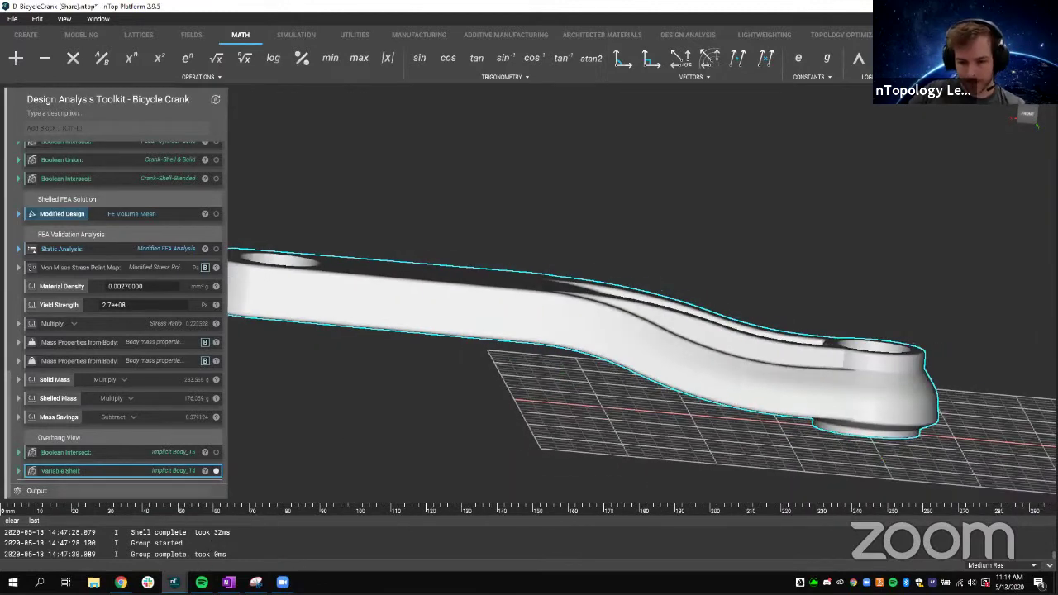
Step: Switch to the Variable Shell - Performance Driven Design file and section the hollow cylinder lengthwise with the plane normal set to 0, 1, 0
mouse_move(175, 579)
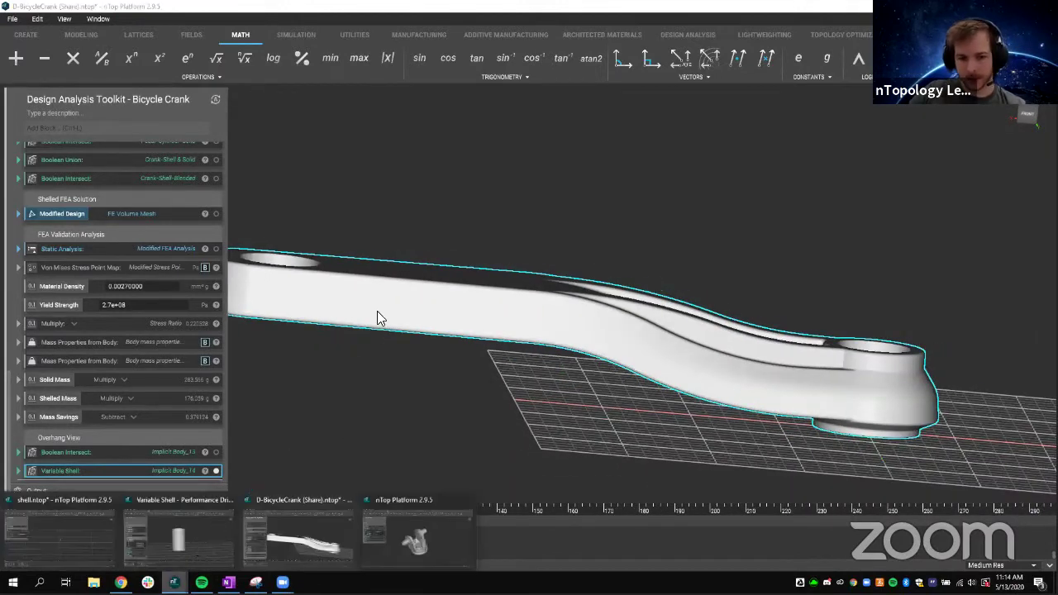
click(177, 537)
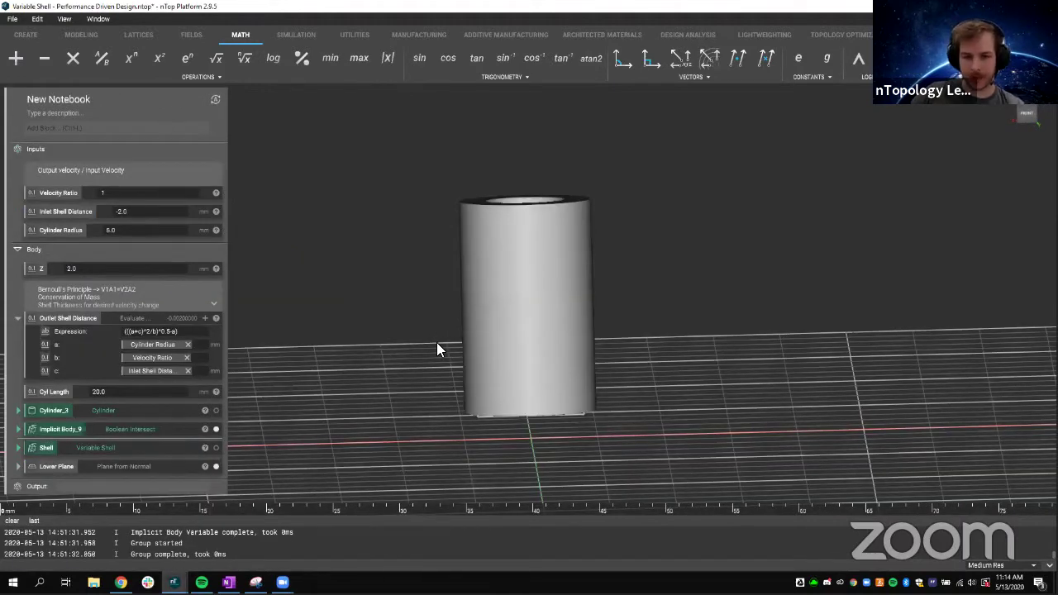
right_drag(429, 349, 534, 294)
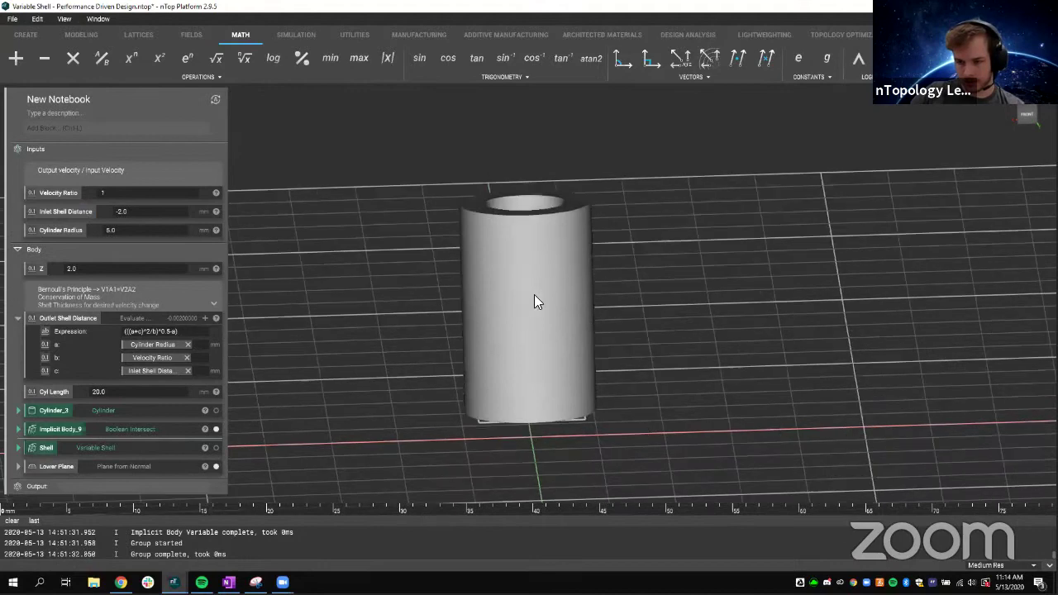
click(531, 324)
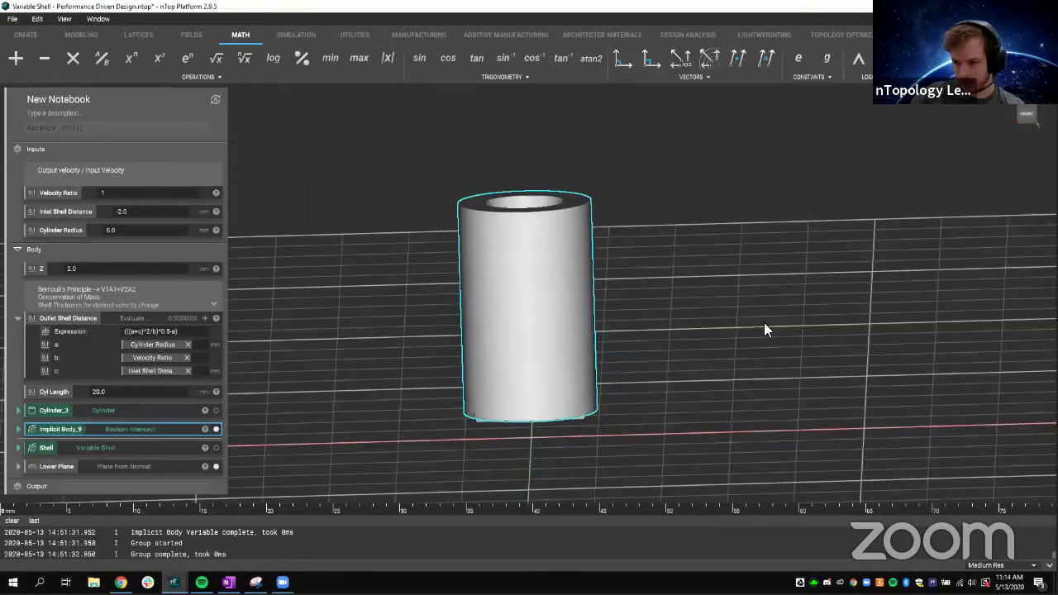
key(x)
double_click(967, 337)
text(1)
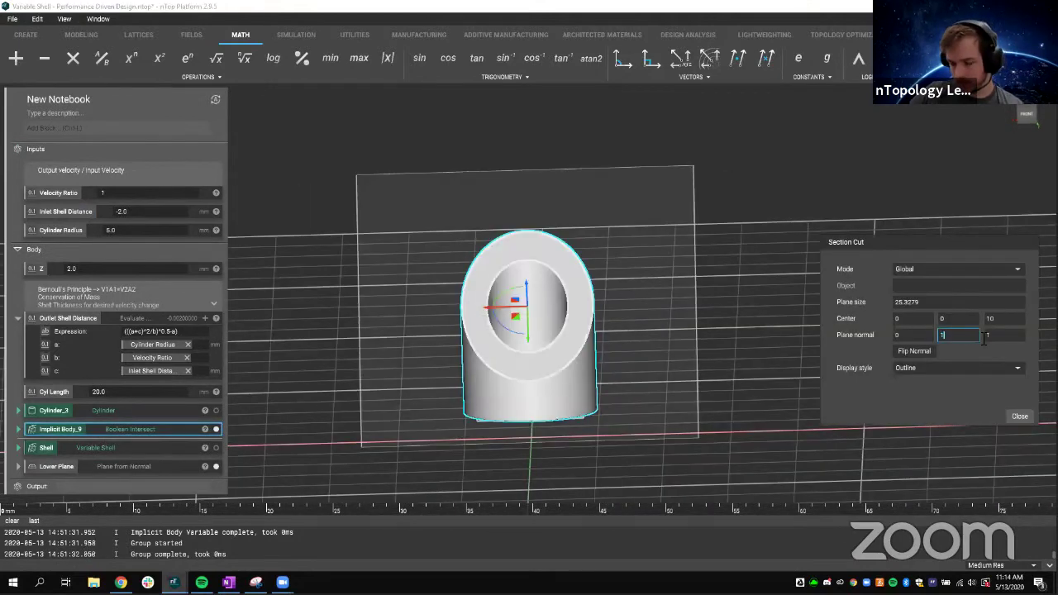
double_click(994, 335)
text(0)
click(650, 307)
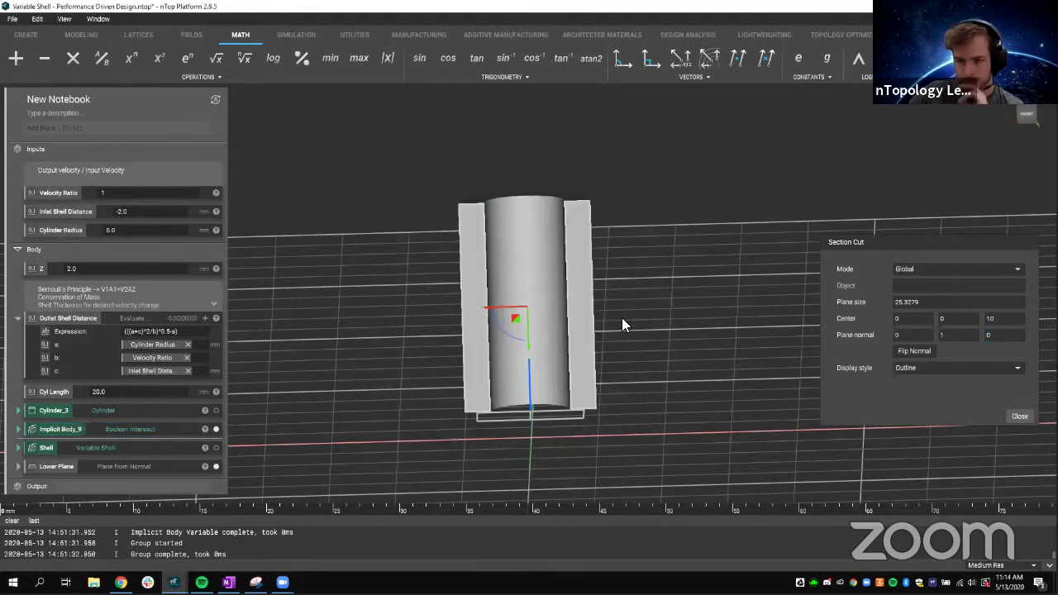
Step: Set the Velocity Ratio to 2 and view the sectioned cylinder's inner wall
right_drag(615, 307, 616, 292)
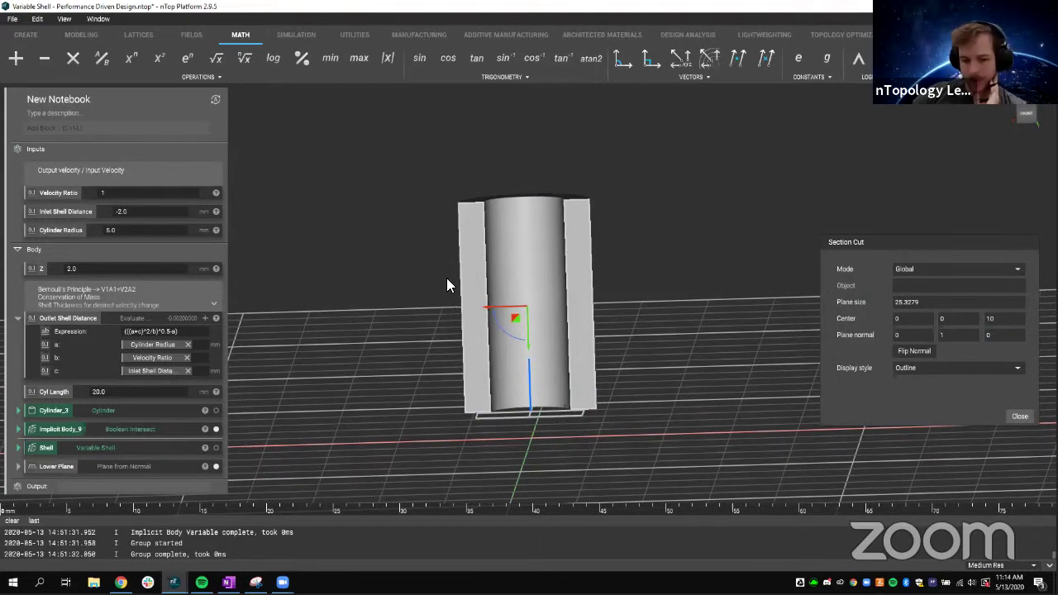
right_drag(430, 274, 401, 276)
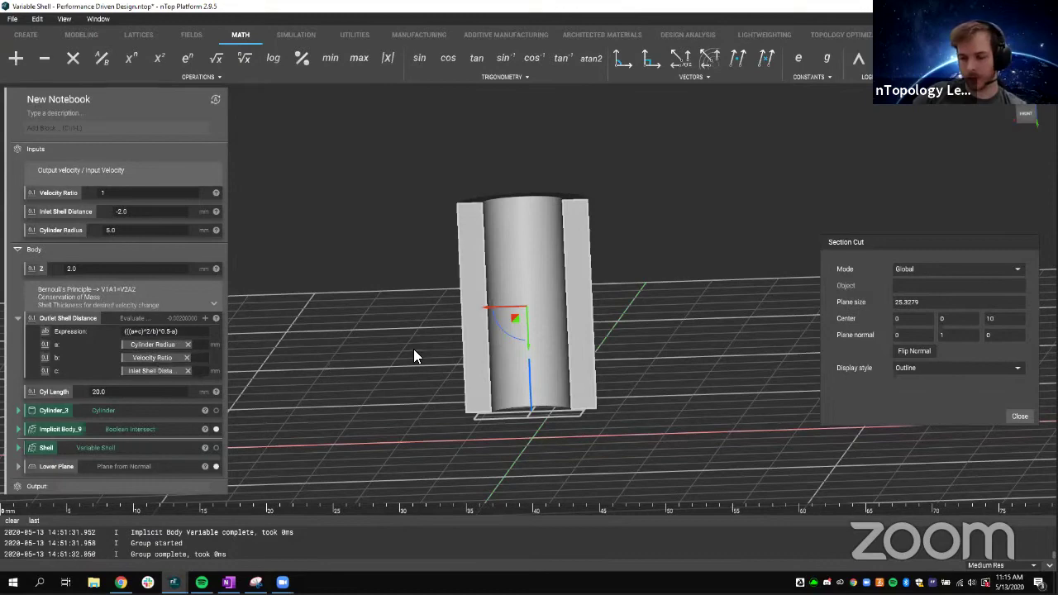
right_drag(471, 327, 402, 364)
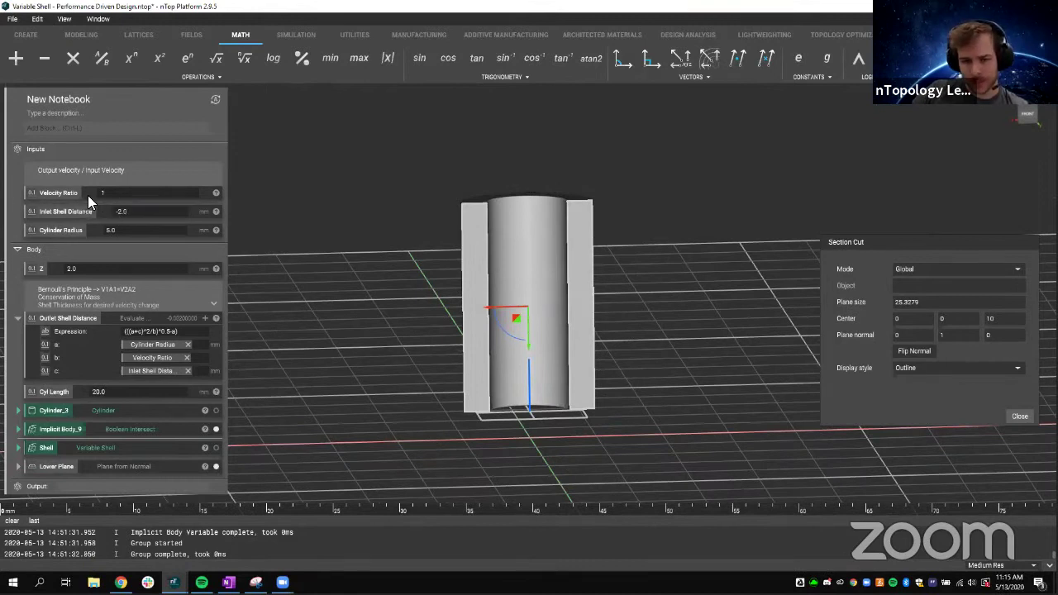
click(103, 193)
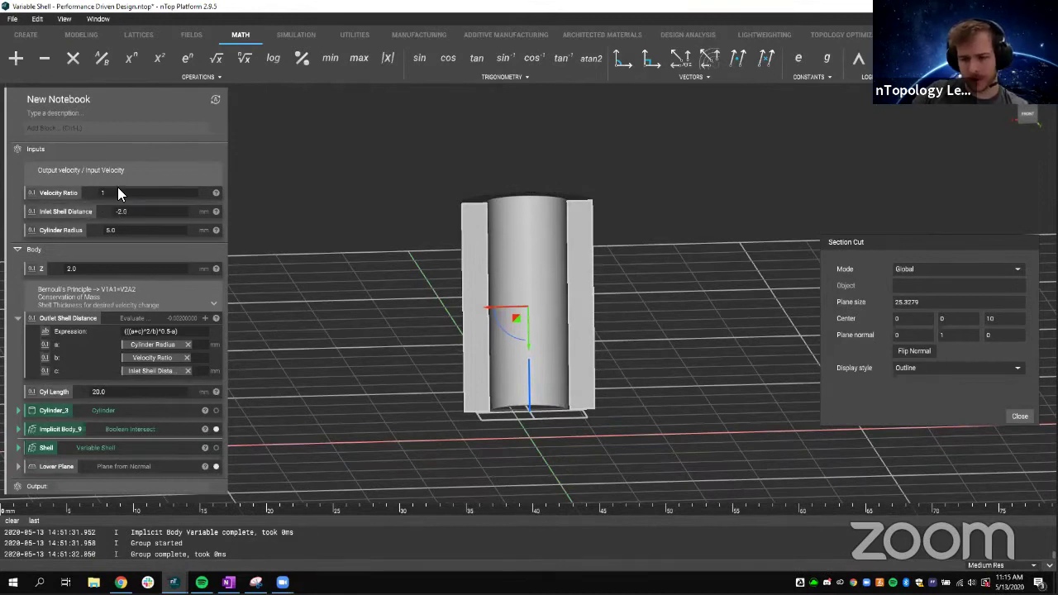
mouse_move(497, 288)
right_down()
mouse_move(497, 337)
mouse_move(505, 281)
right_up()
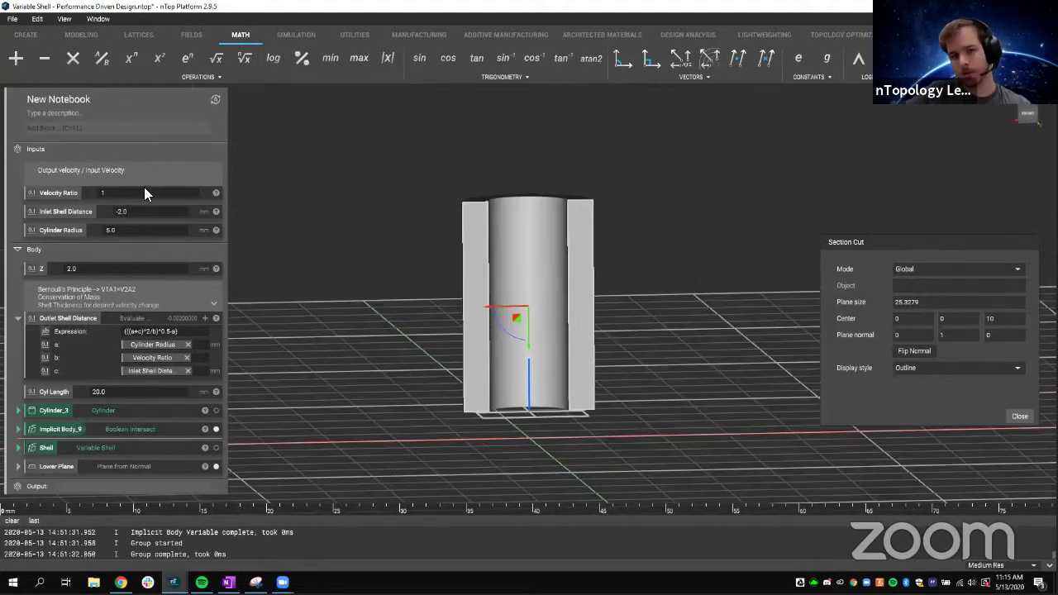
click(144, 190)
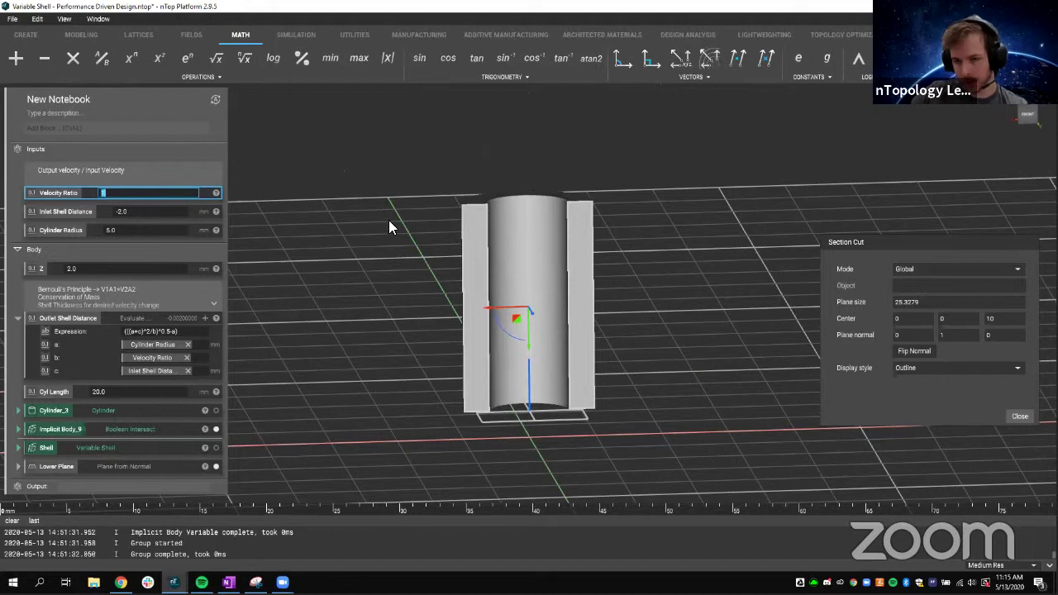
text(2)
key(Return)
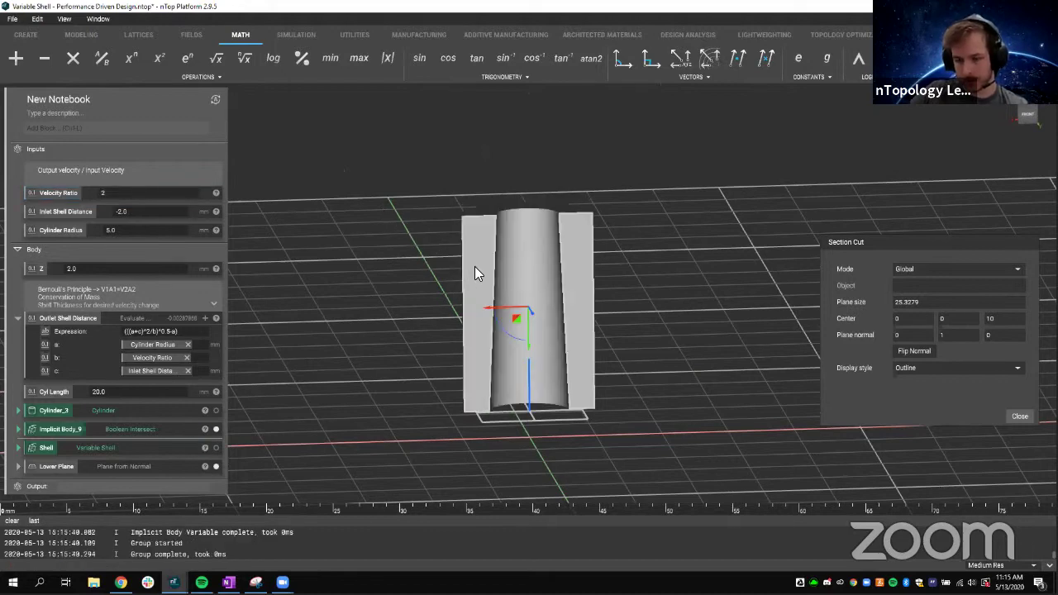
right_drag(475, 266, 524, 239)
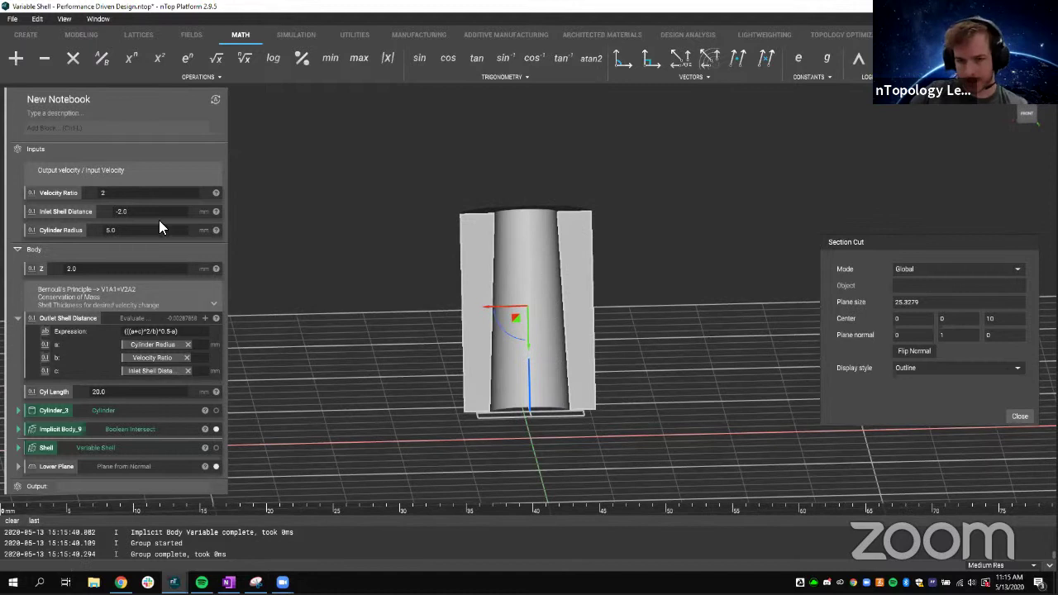
Step: Inspect the ramp distance settings inside the Variable Shell block, and collapse the block
click(125, 193)
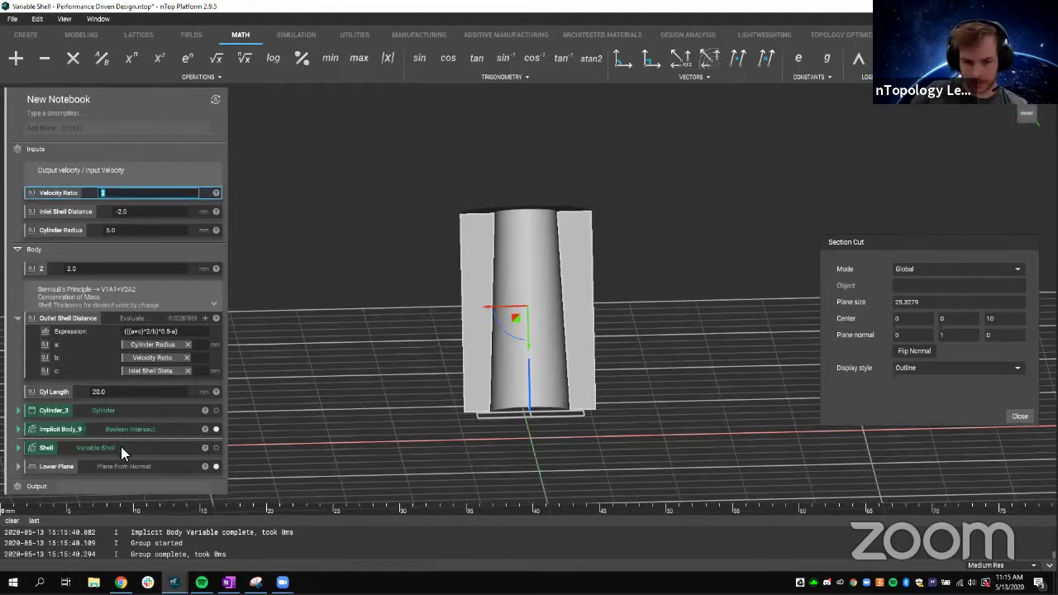
click(18, 448)
scroll(99, 442, down, 2)
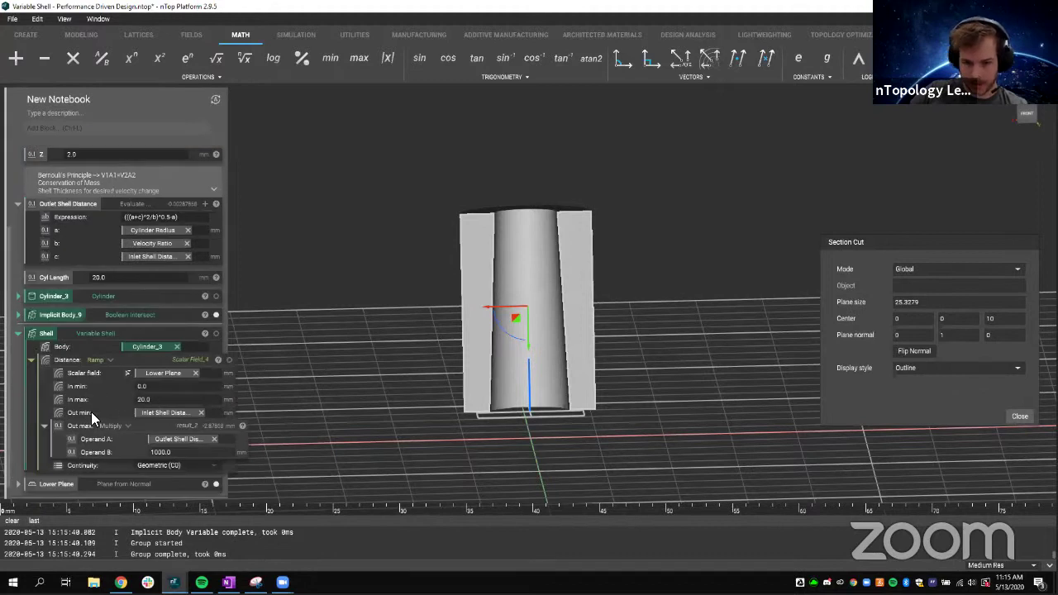
click(18, 333)
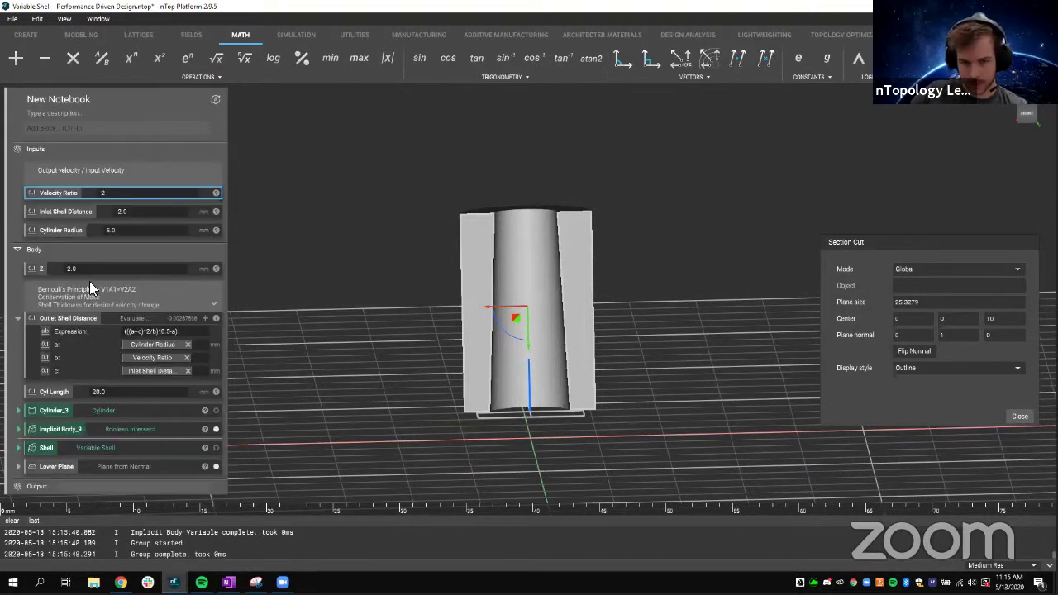
Step: Raise the Velocity Ratio to 3 and then to 4
click(117, 192)
text(3)
key(Return)
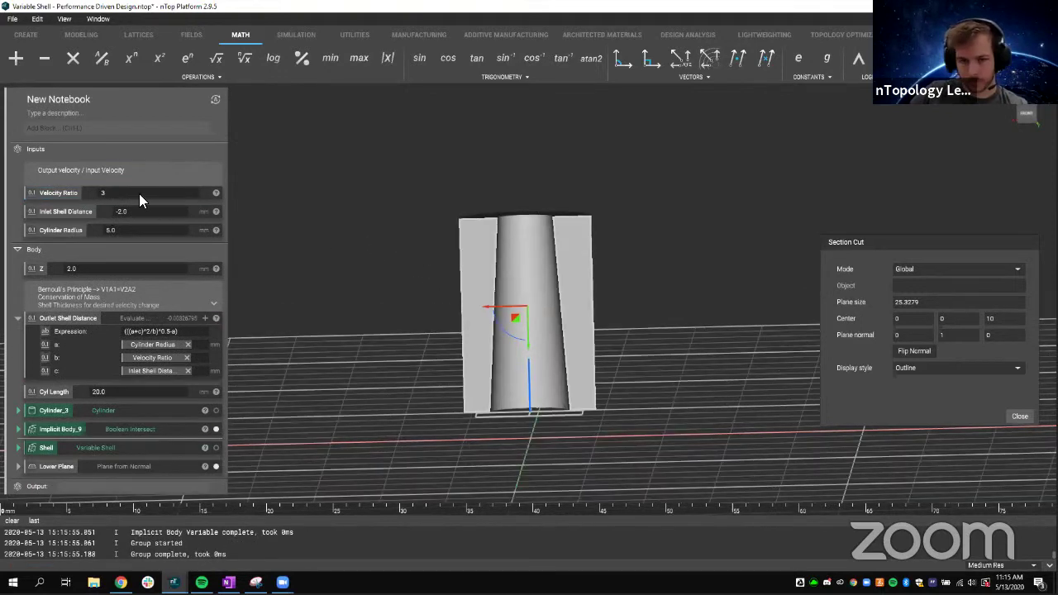
text(4)
key(Return)
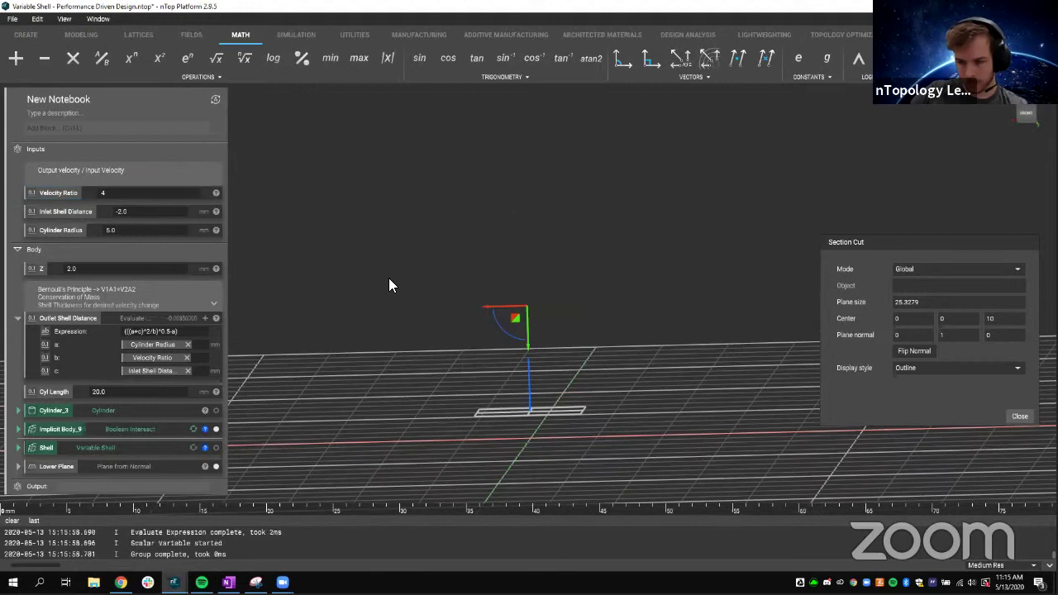
Step: Examine how the shell thickness varies along the sectioned cylinder, and close the section cut
mouse_move(408, 299)
middle_down()
mouse_move(417, 263)
mouse_move(408, 304)
middle_up()
right_drag(397, 284, 390, 240)
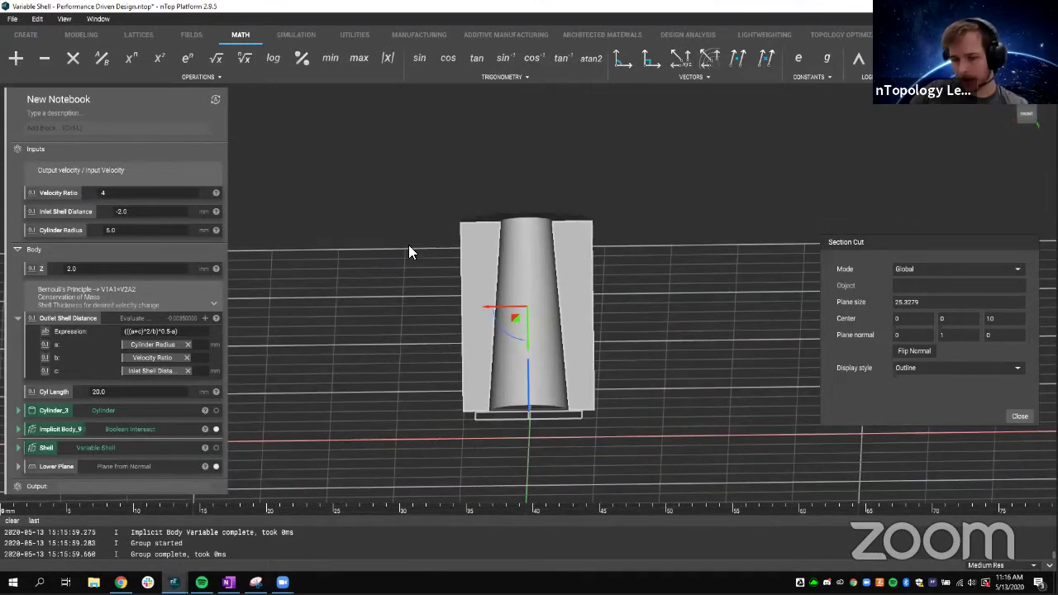
right_drag(409, 226, 394, 295)
right_drag(394, 288, 366, 295)
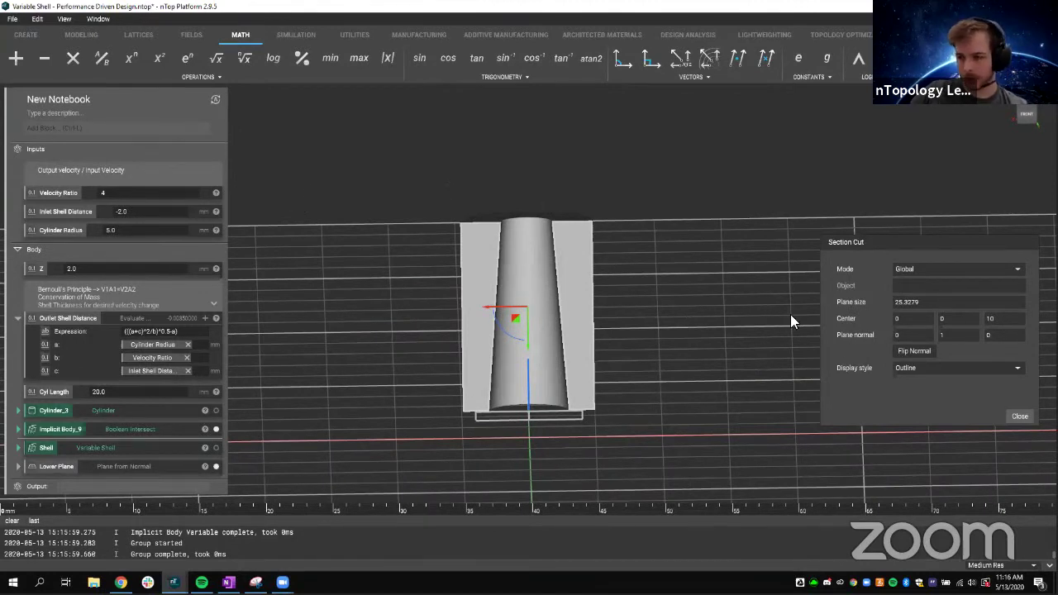
click(1020, 417)
right_drag(655, 246, 604, 23)
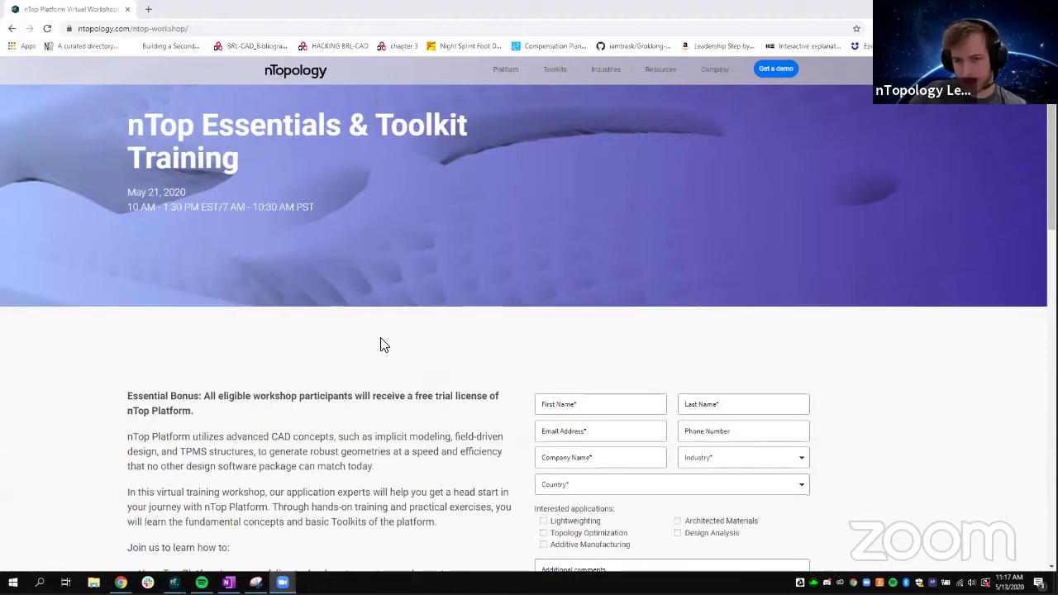
scroll(380, 345, down, 2)
scroll(380, 345, up, 2)
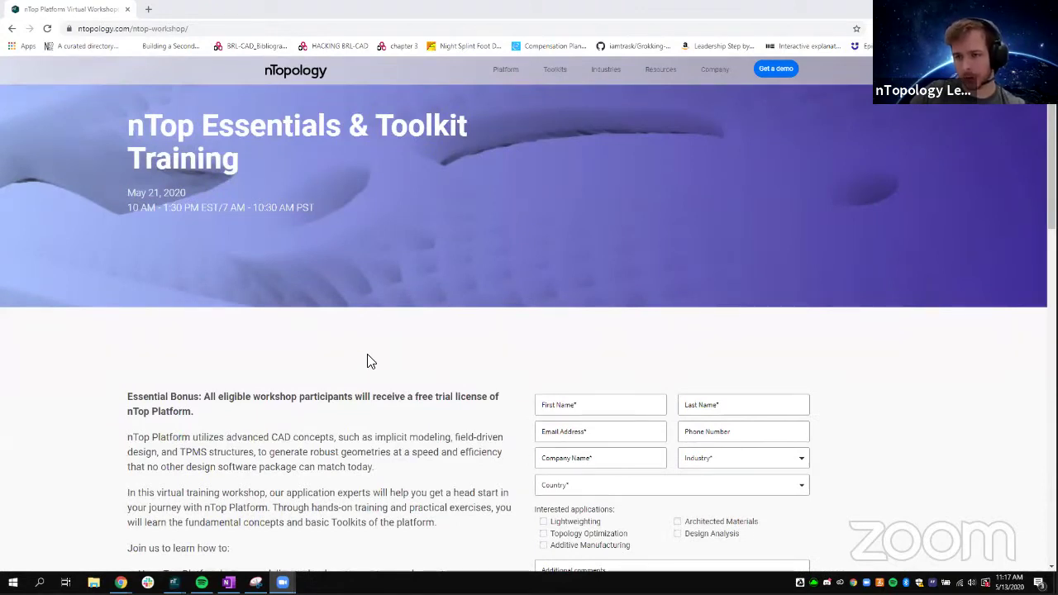
scroll(376, 355, down, 1)
scroll(378, 355, up, 1)
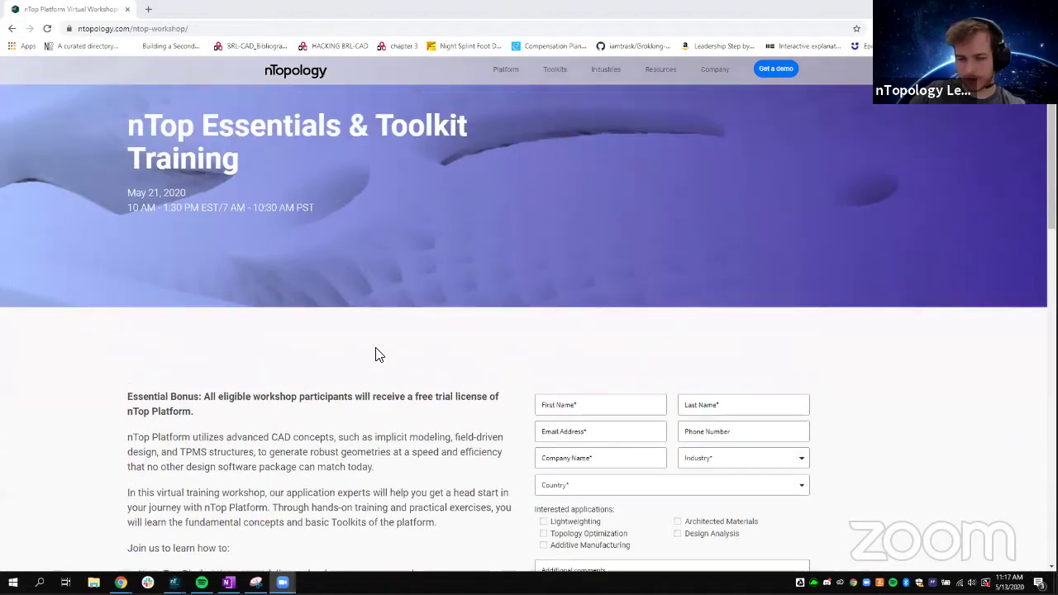